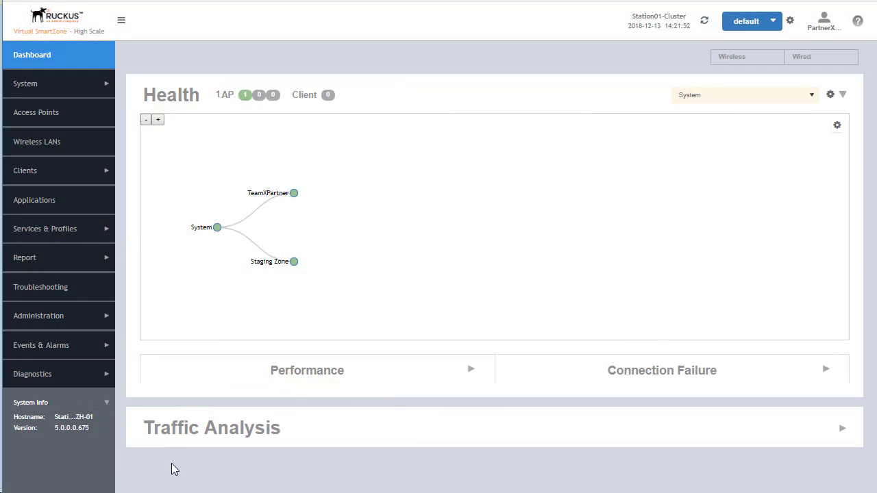
Open the access points overview and review StationX-AP-01's details, including its zone, AP group, WLANs and LAN ports.
click(44, 117)
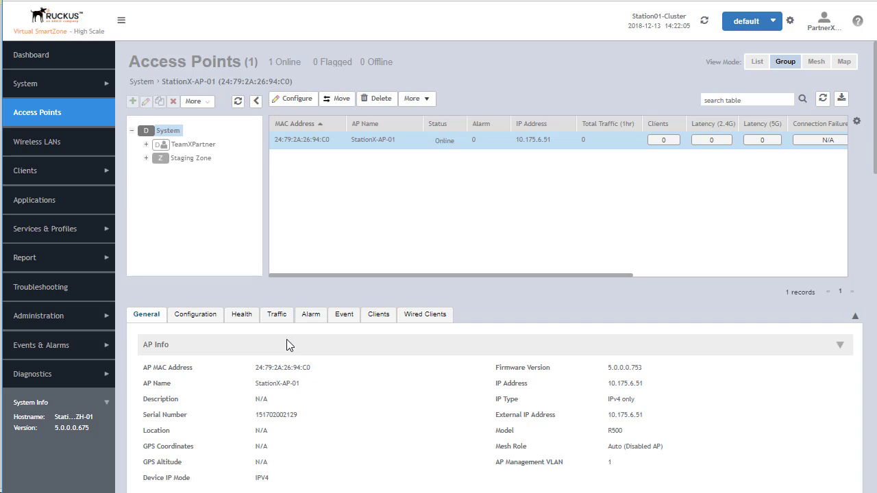
scroll(293, 342, down, 1)
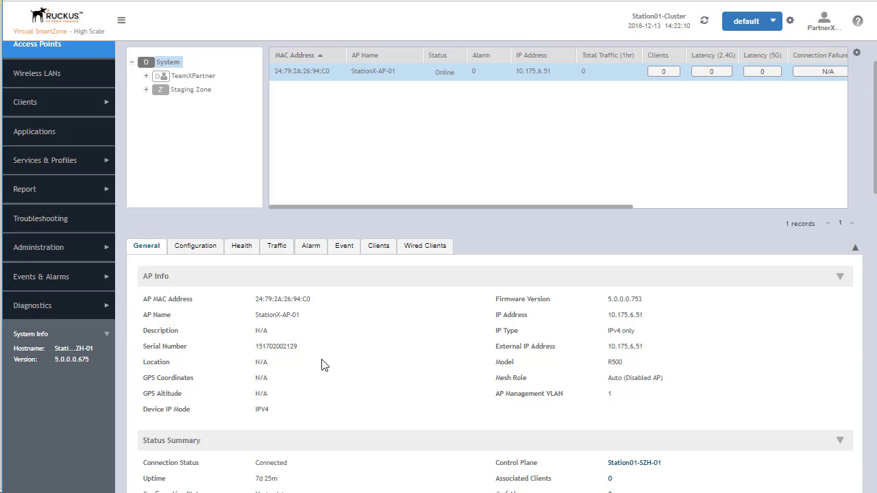
scroll(318, 368, down, 1)
scroll(318, 369, down, 2)
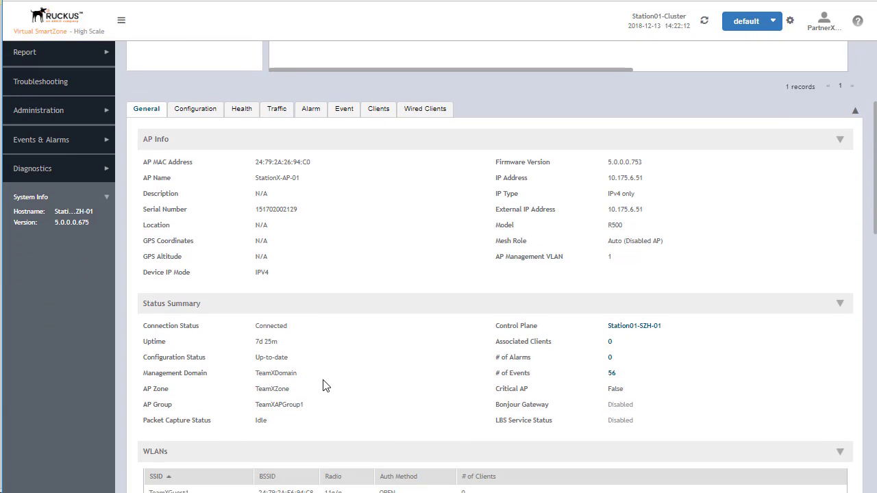
scroll(321, 381, down, 4)
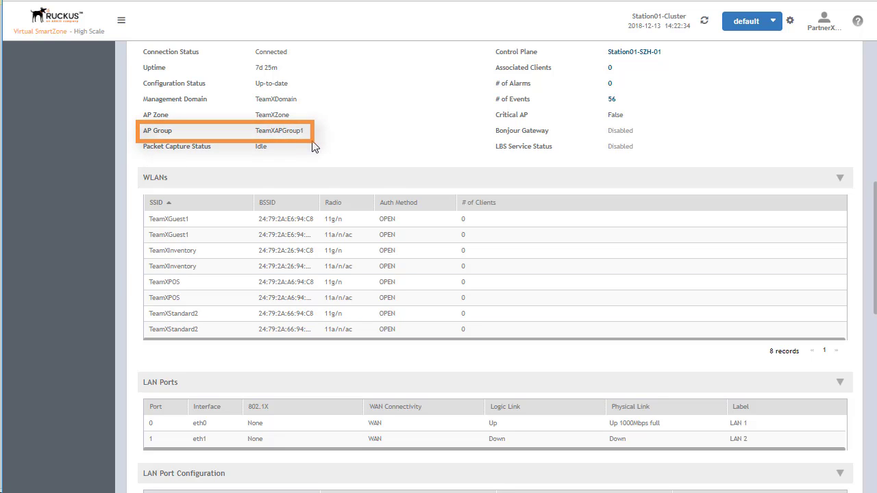
scroll(315, 147, up, 5)
scroll(322, 148, up, 3)
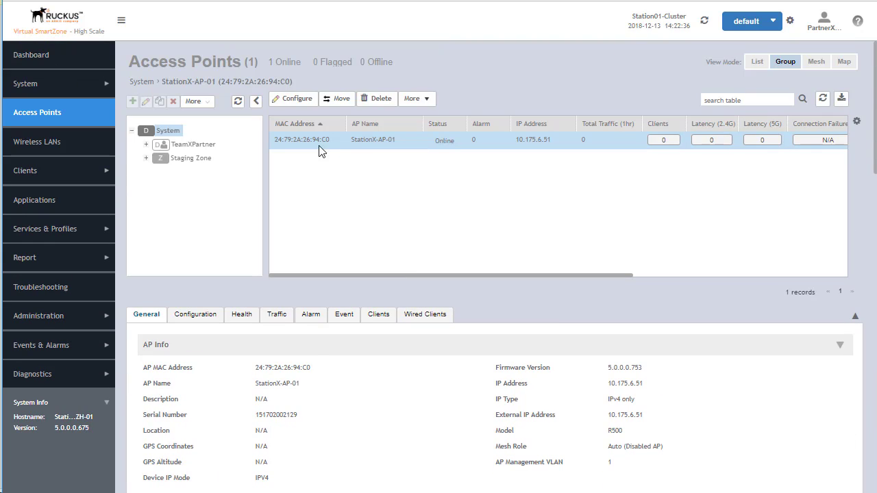
Expand TeamXPartner down to TeamXZone and show the access points in TeamXAPGroup1.
click(152, 151)
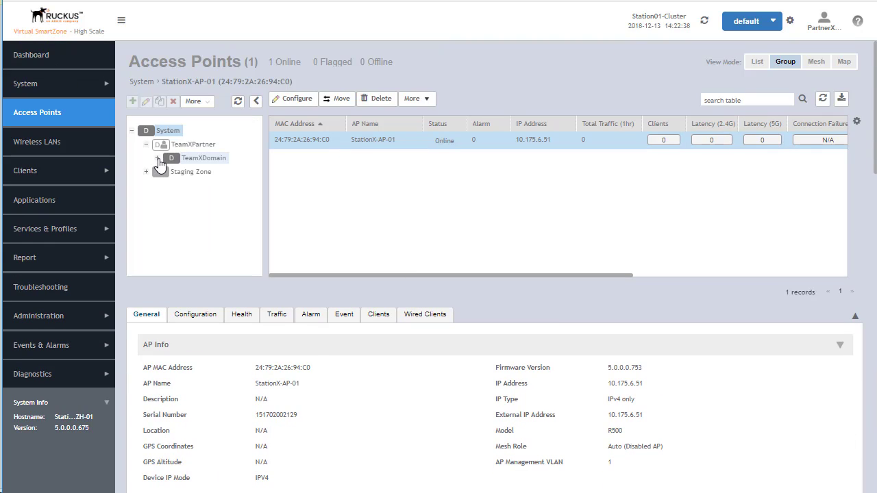
click(156, 158)
click(167, 171)
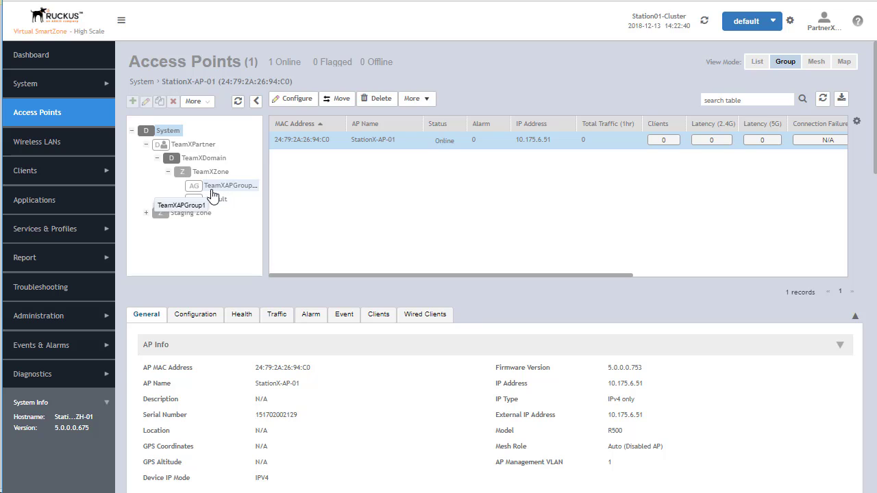
click(217, 188)
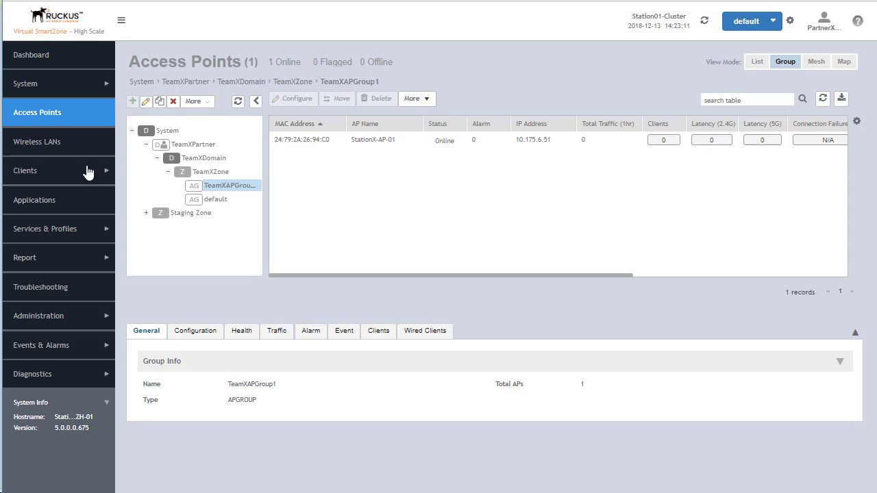
Under Wireless LANs, expand the hierarchy to TeamXZone and begin a new WLAN group there named Lobby.
click(58, 147)
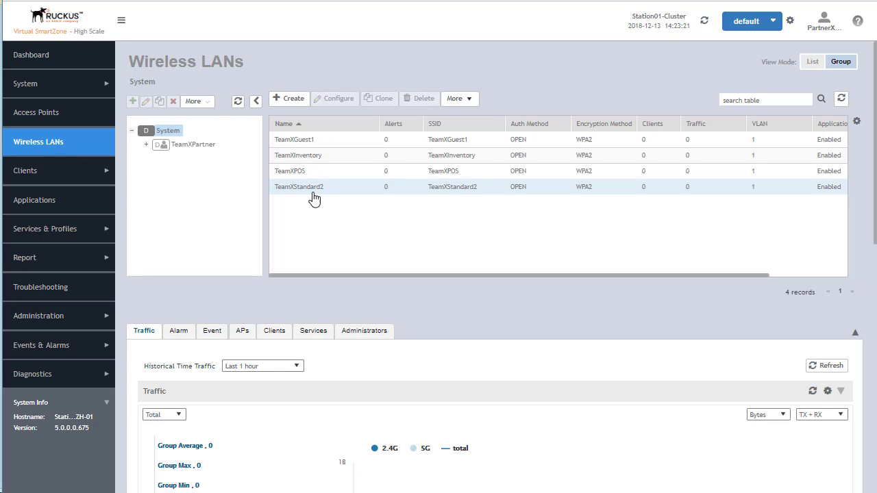
click(146, 144)
click(157, 158)
click(168, 171)
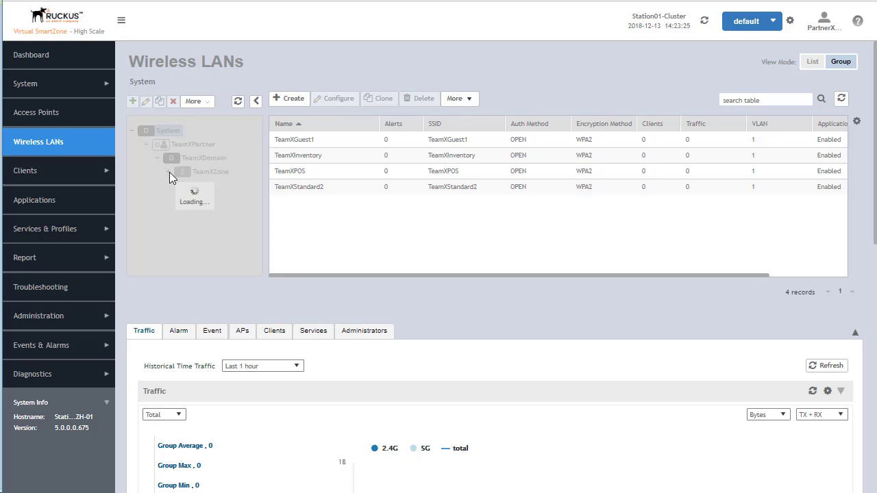
click(214, 187)
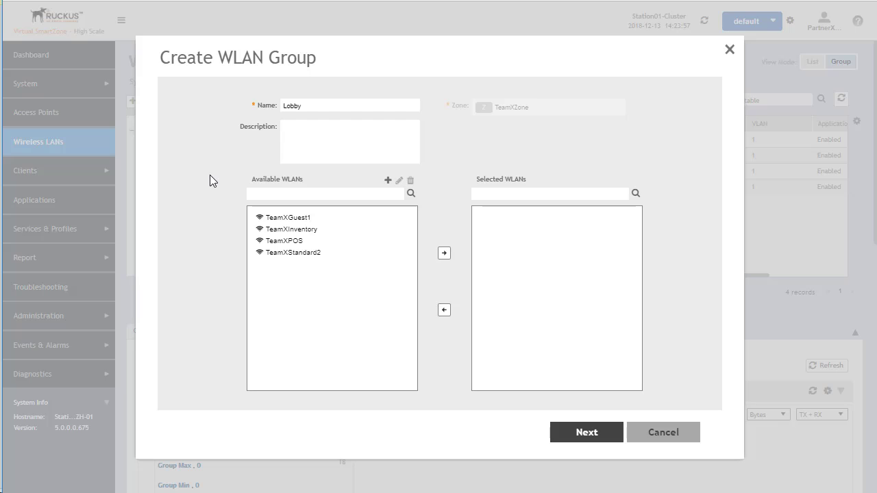
Add the TeamXGuest1 and TeamXPOS WLANs to the Lobby group and proceed to its override settings.
click(288, 218)
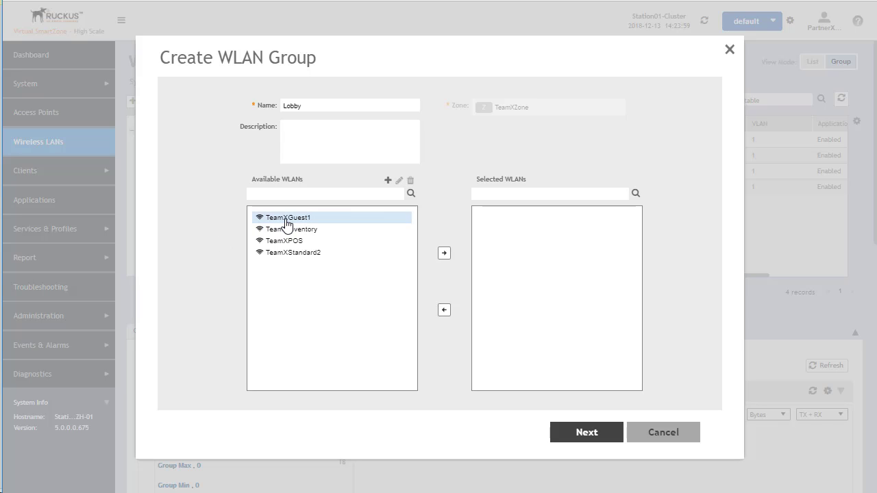
ctrl+click(377, 255)
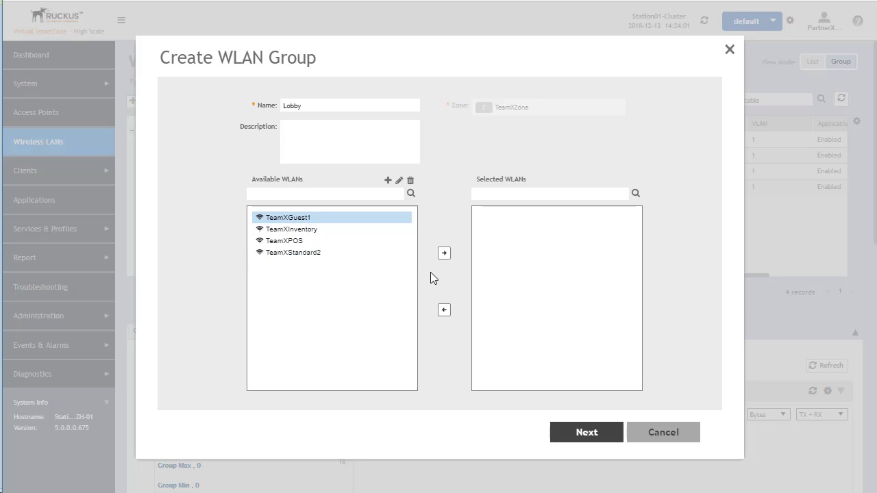
click(444, 254)
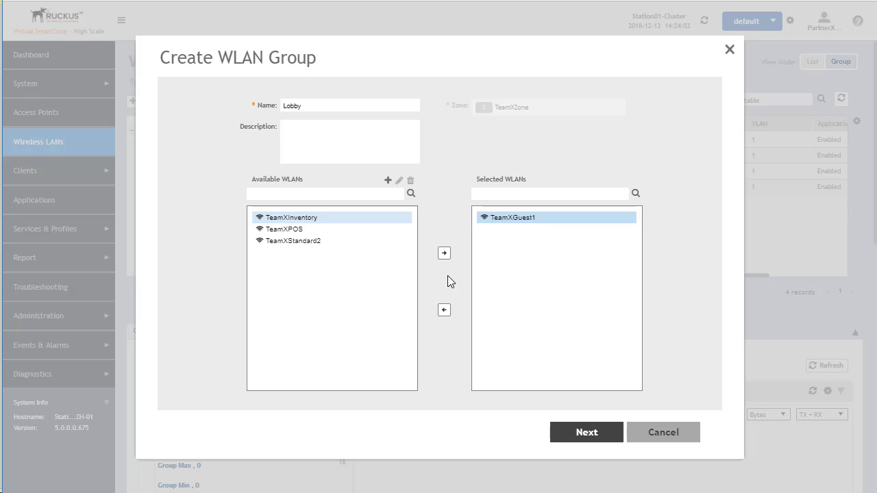
click(288, 231)
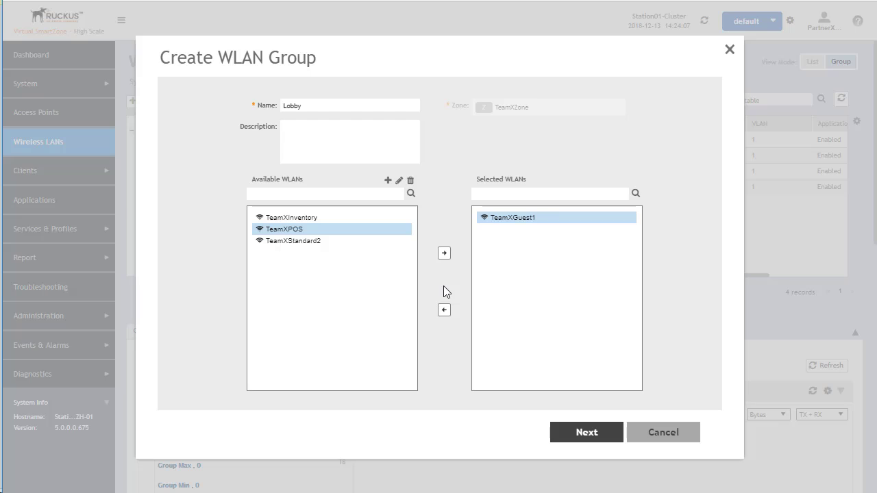
click(444, 254)
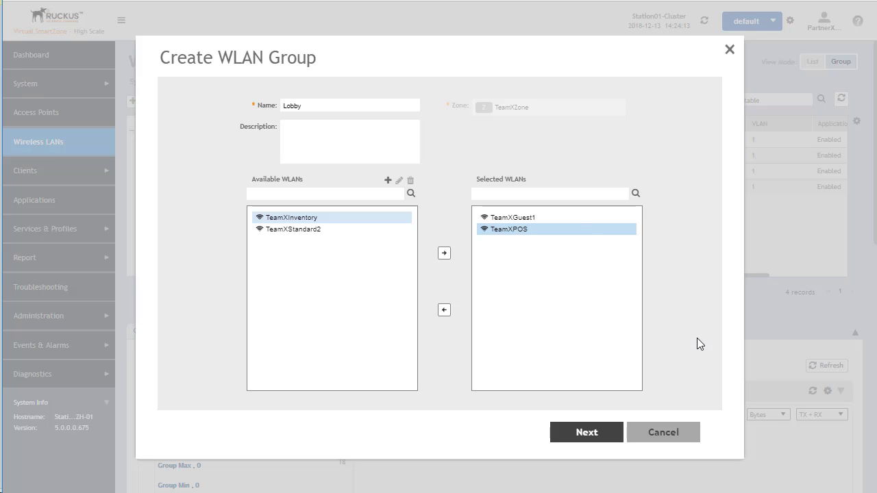
click(586, 437)
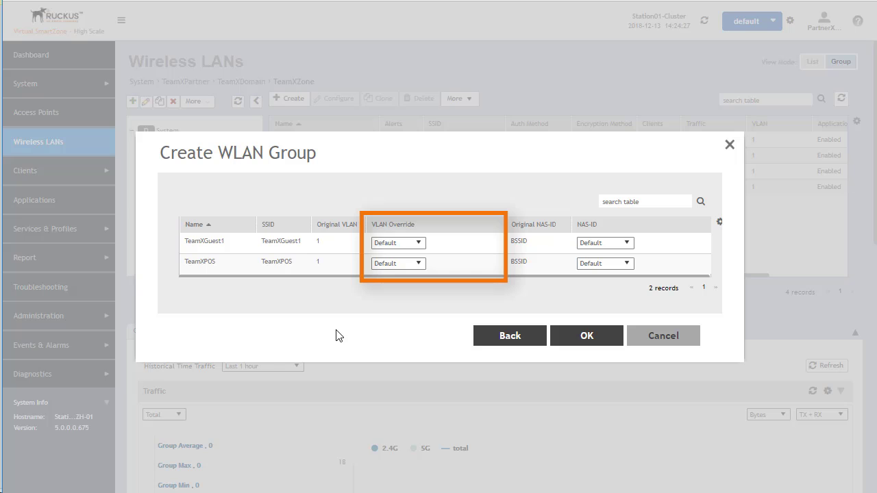
Try the Pooling and Tag 20 VLAN overrides for TeamXGuest1, and return the override to Default.
click(417, 248)
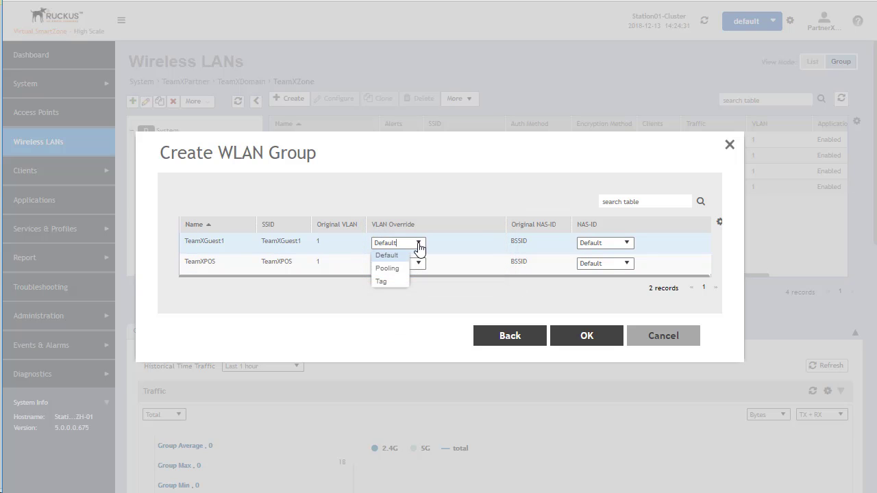
click(388, 269)
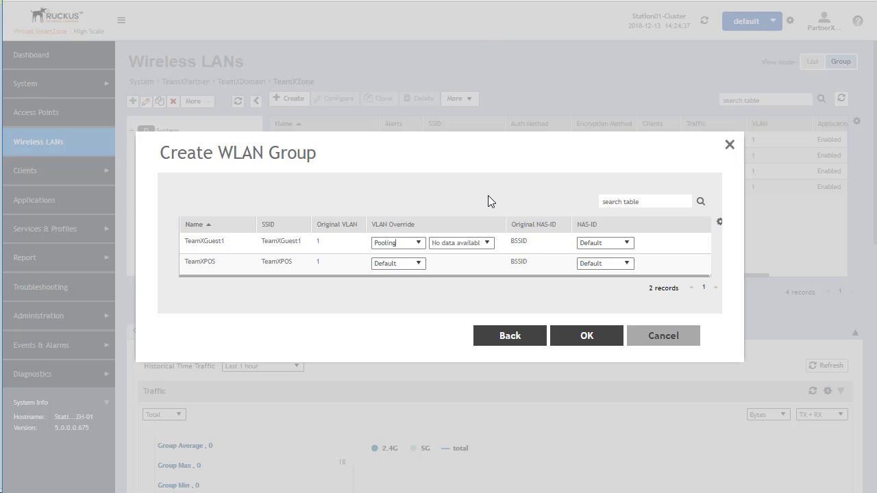
click(487, 243)
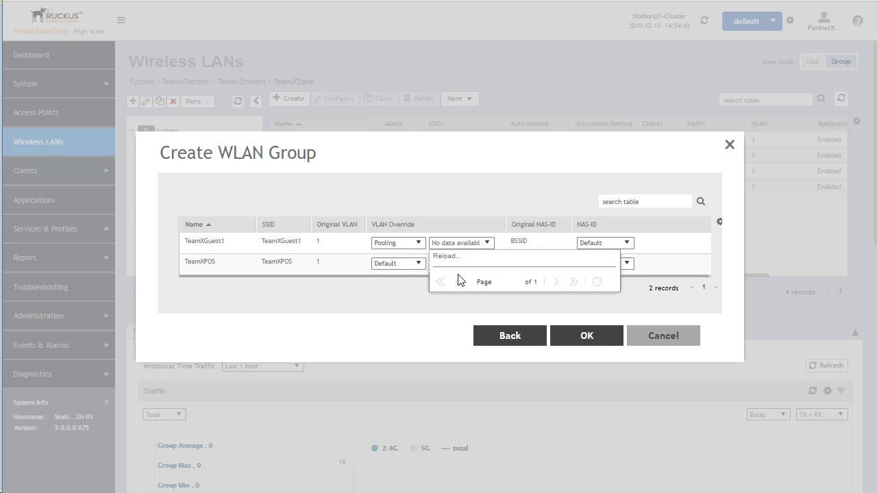
click(417, 243)
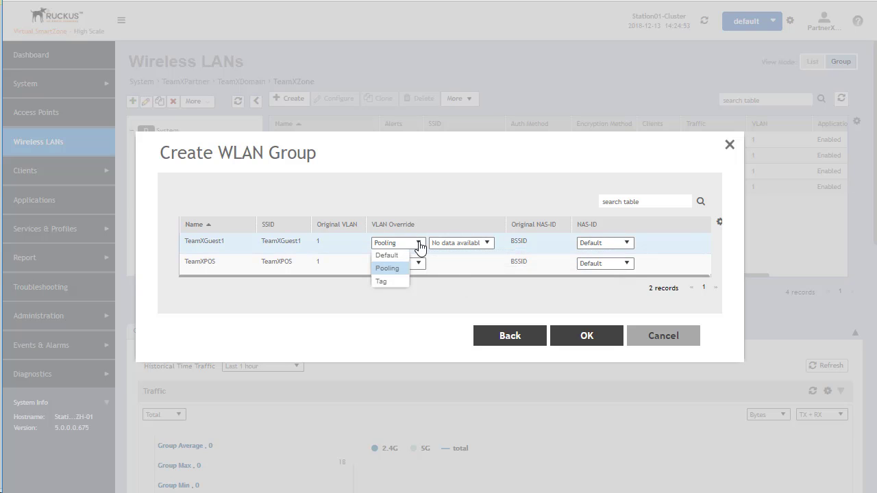
click(382, 281)
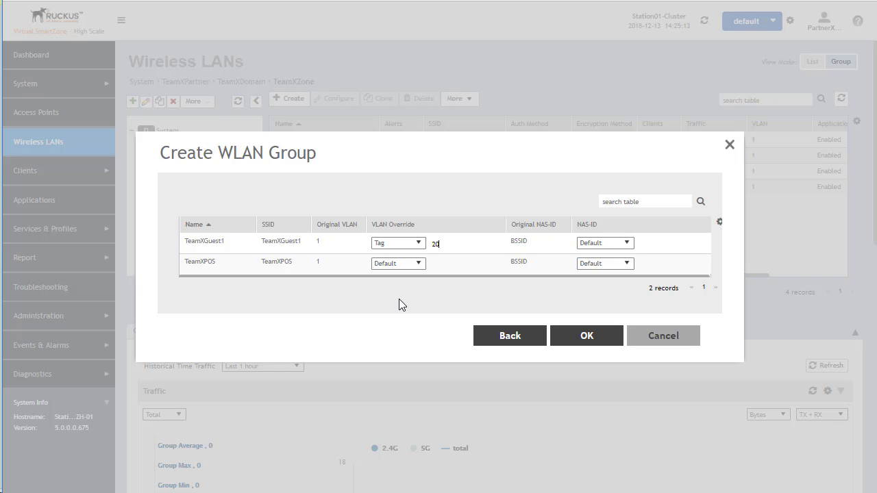
click(418, 243)
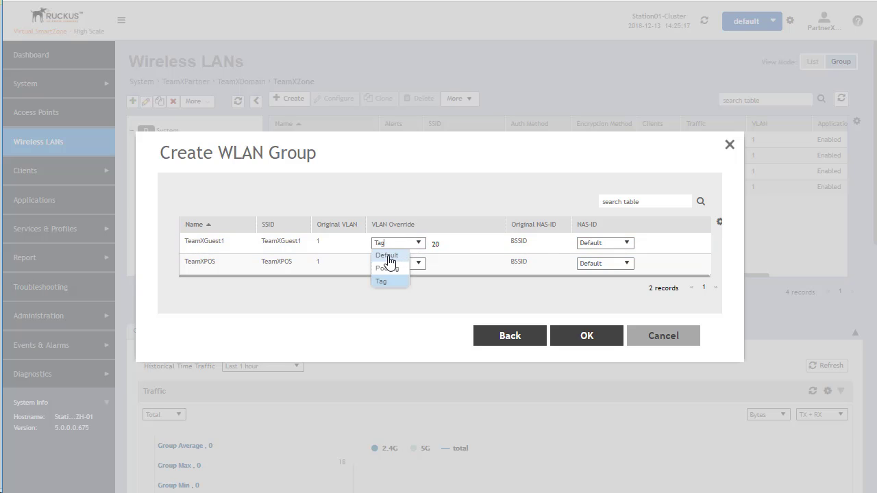
click(387, 257)
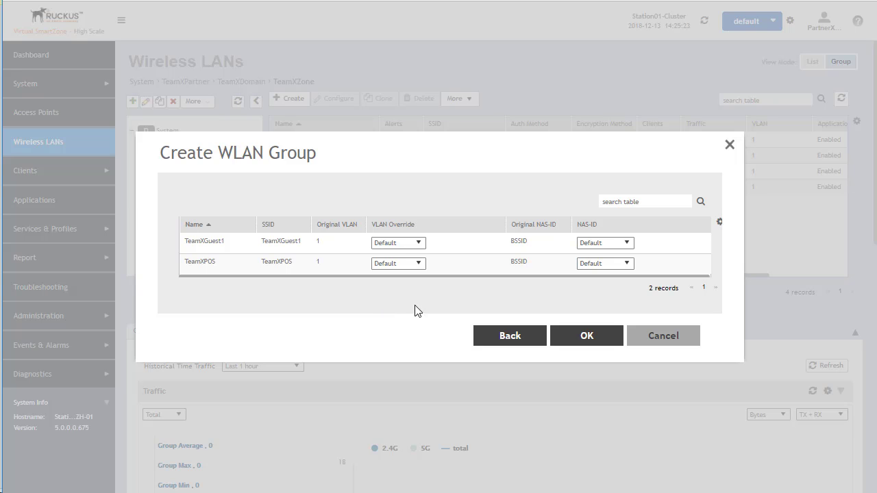
Try a User Defined NAS-ID for TeamXGuest1, and set the NAS-ID back to Default.
click(627, 244)
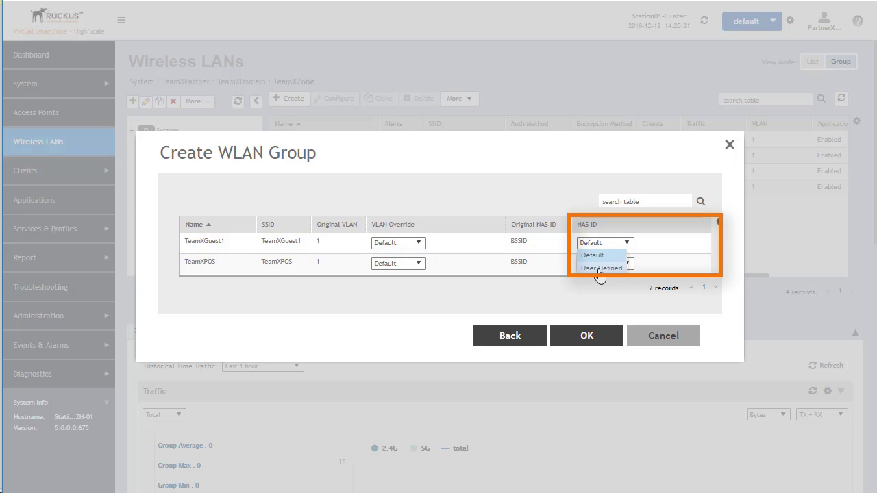
click(601, 270)
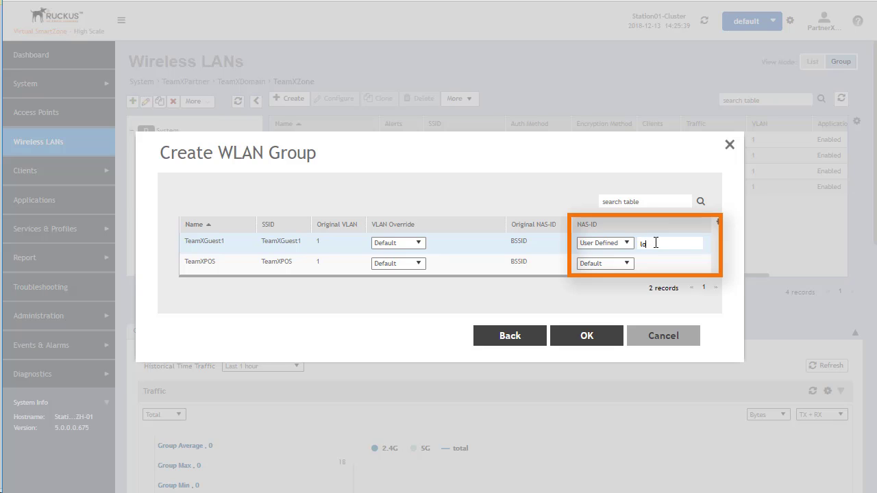
click(656, 242)
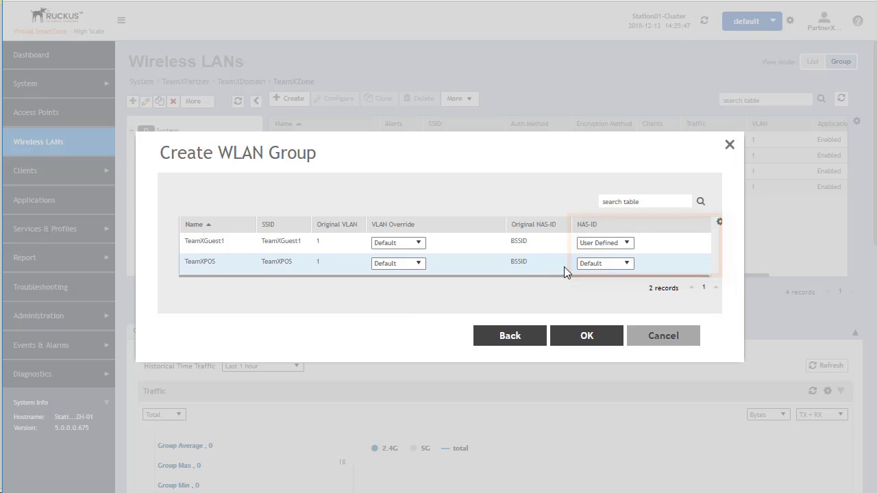
click(623, 242)
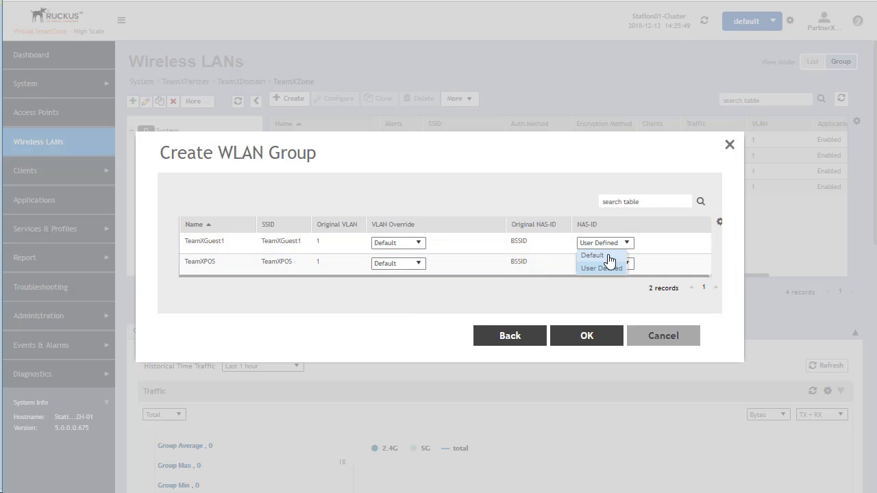
click(597, 253)
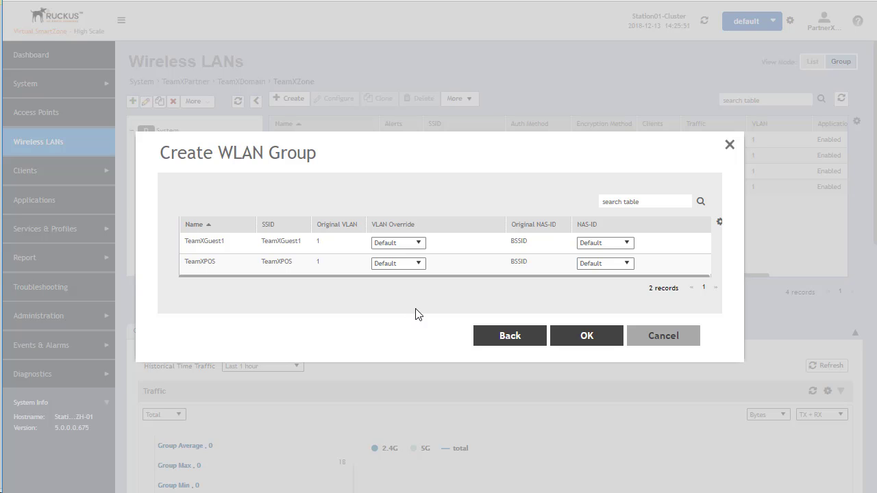
Save the Lobby WLAN group and expand the hierarchy to TeamXZone to display the WLANs in Lobby.
click(588, 337)
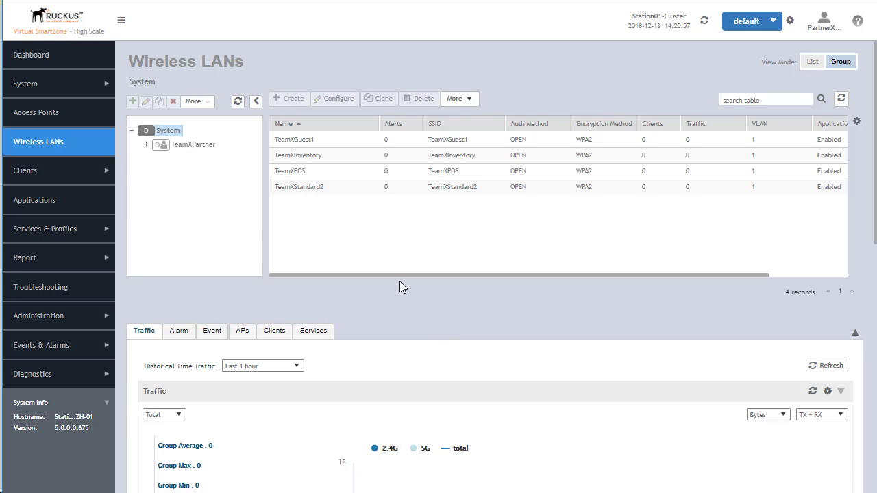
click(146, 144)
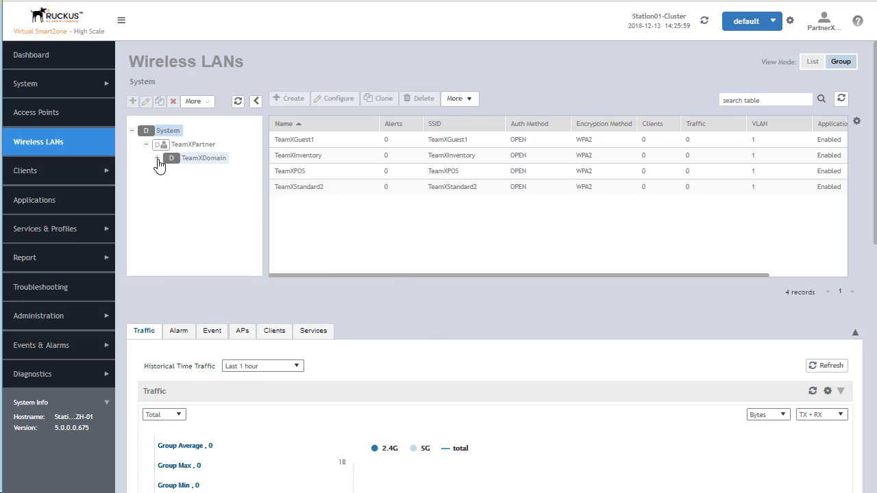
click(156, 159)
click(168, 172)
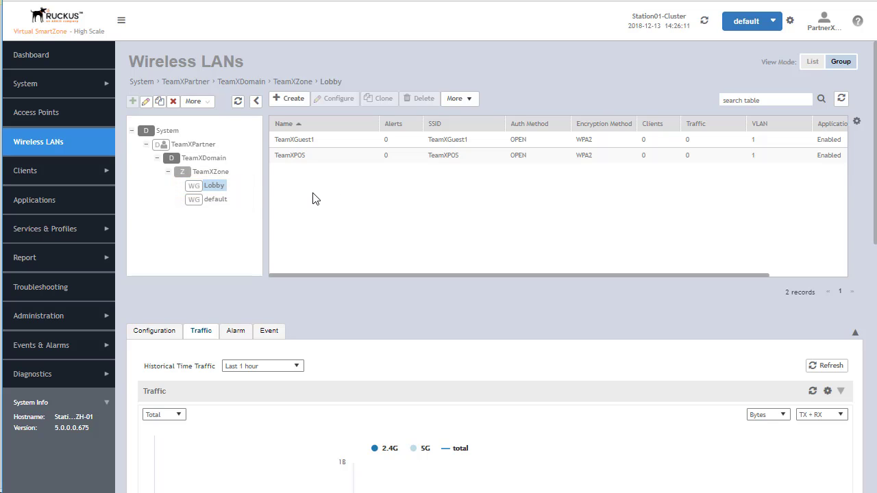
Open the configuration of the TeamXPOS WLAN from TeamXZone's default WLAN group.
click(199, 203)
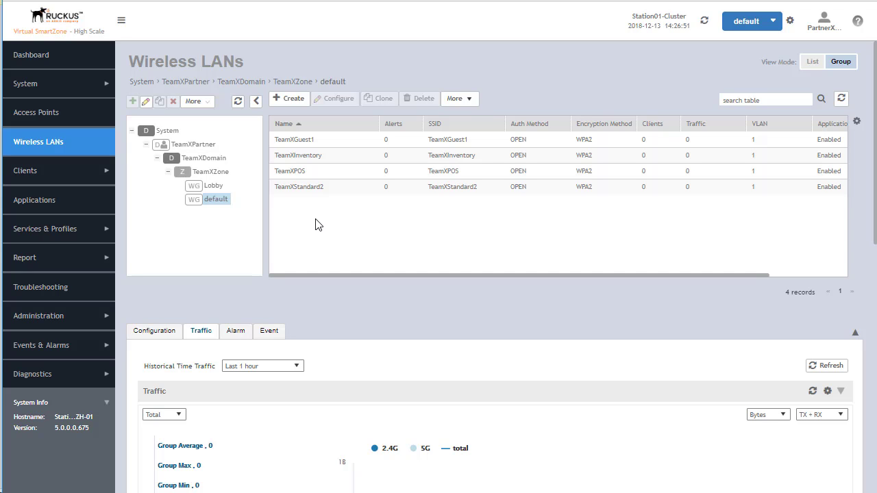
click(306, 175)
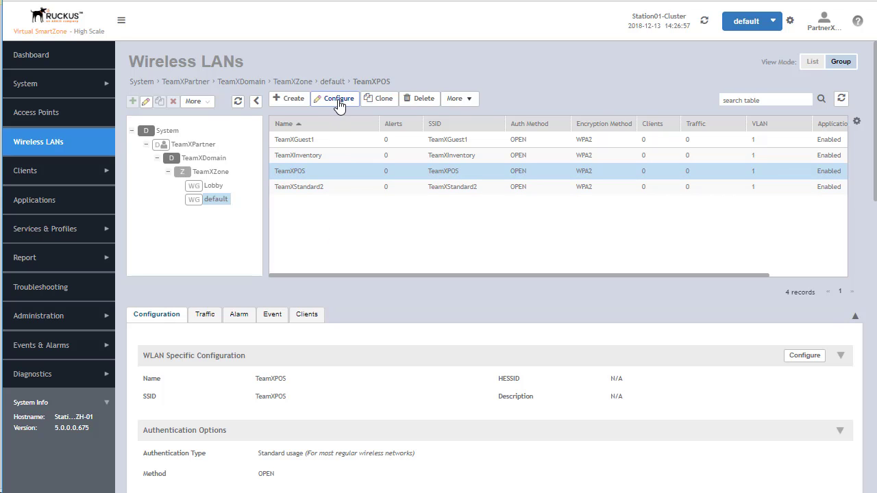
click(336, 101)
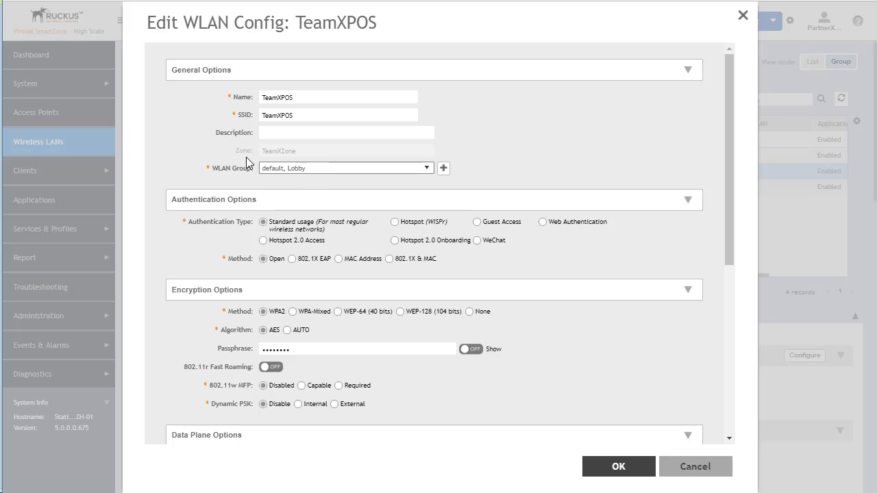
Assign TeamXPOS to the Lobby WLAN group only, save the WLAN, and display the WLANs in Lobby.
click(427, 168)
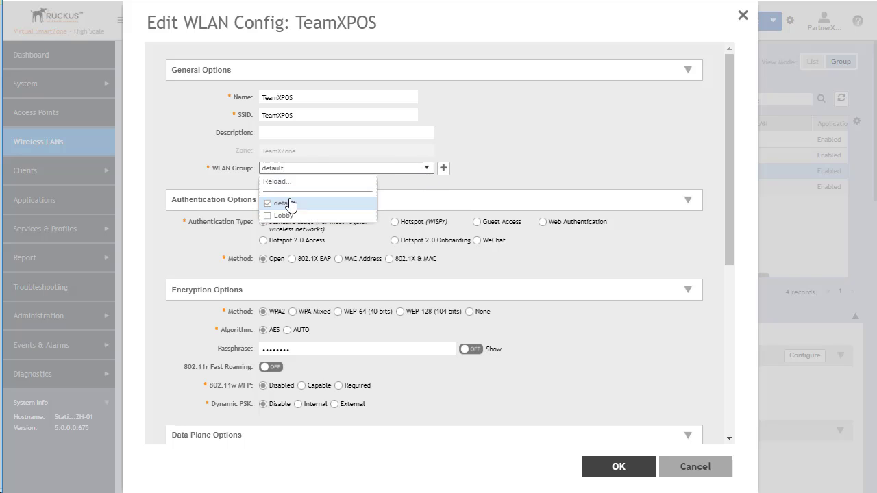
click(268, 203)
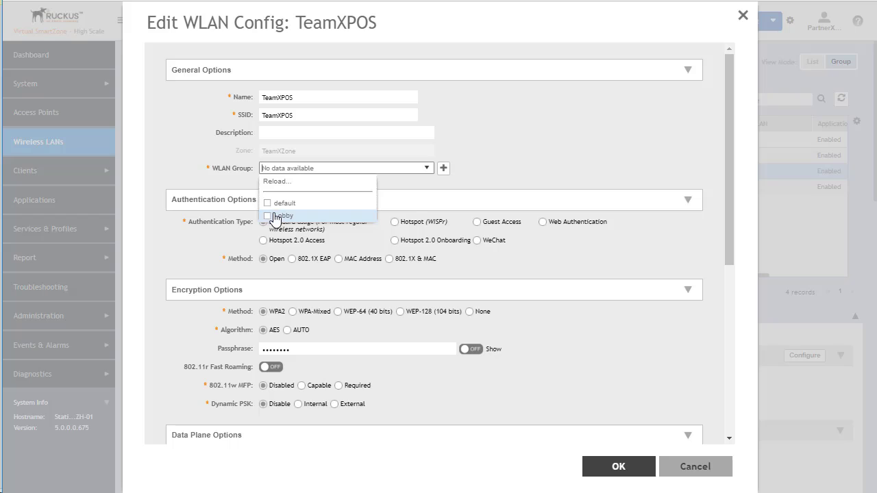
click(268, 216)
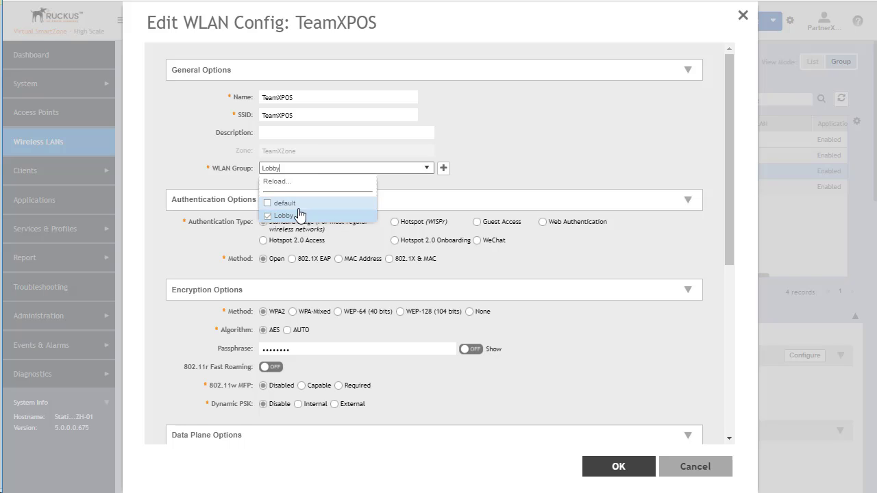
click(493, 177)
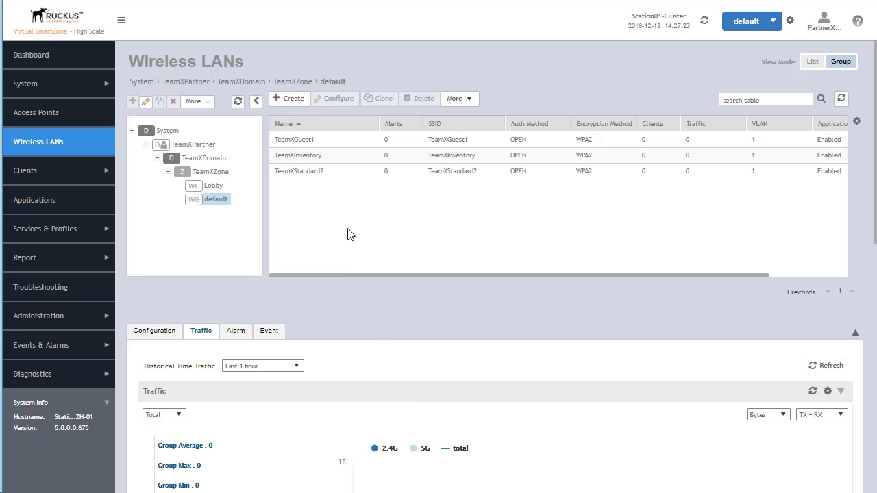
click(213, 186)
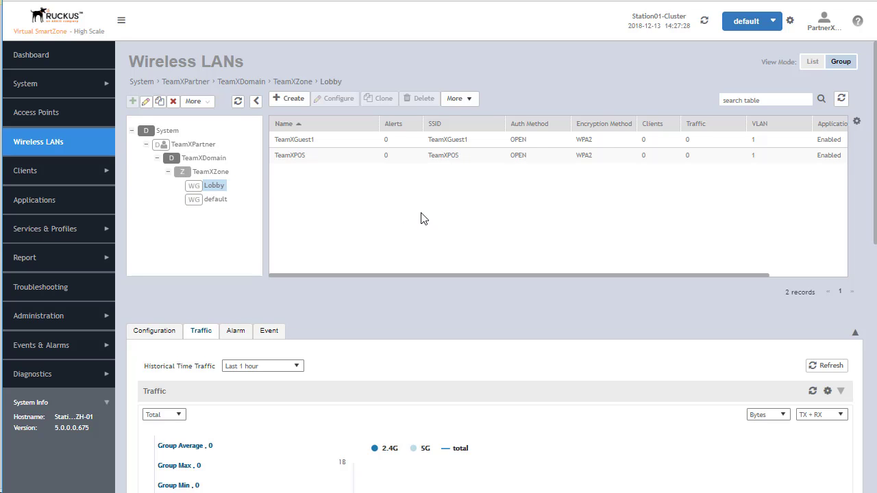
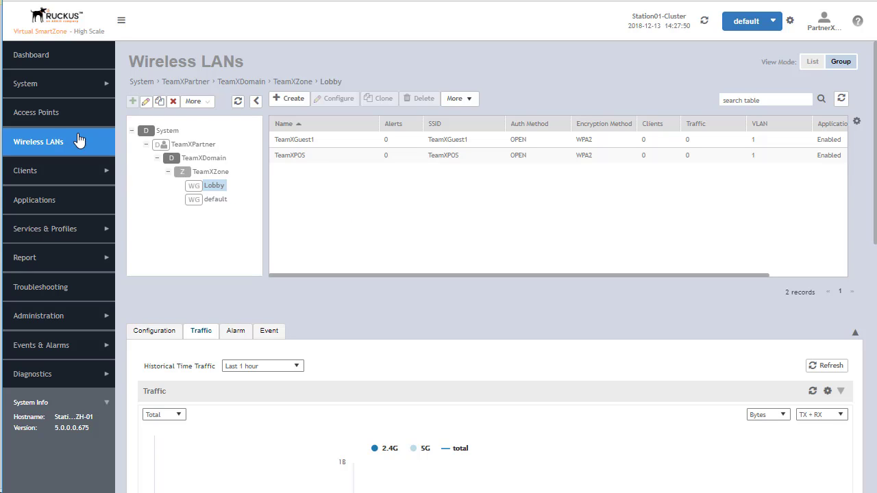
Open the configuration of the TeamXAPGroup1 access point group under TeamXZone.
click(37, 120)
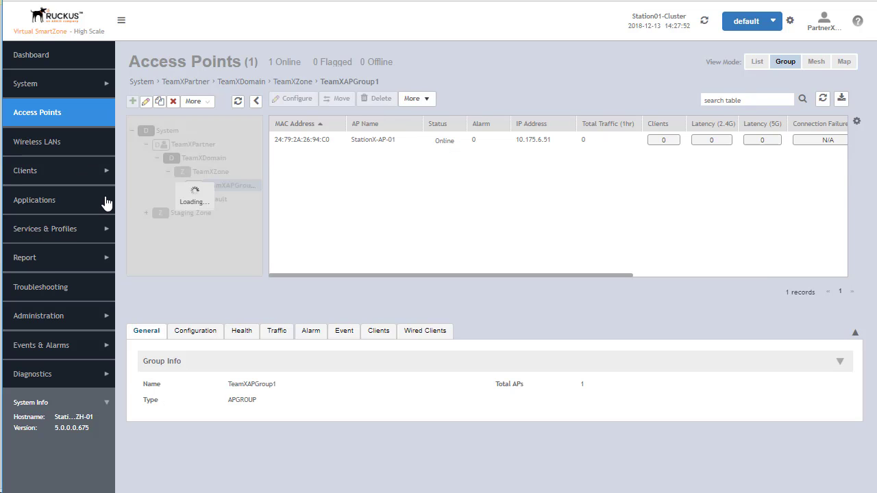
click(146, 144)
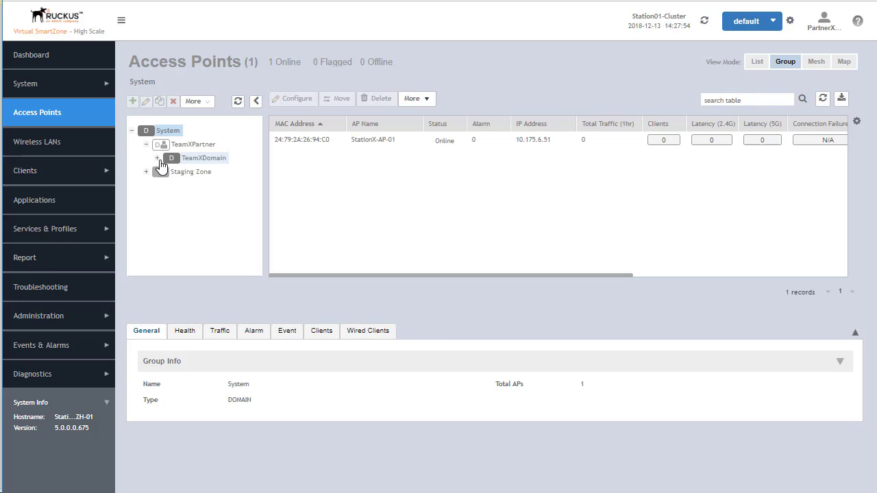
click(168, 171)
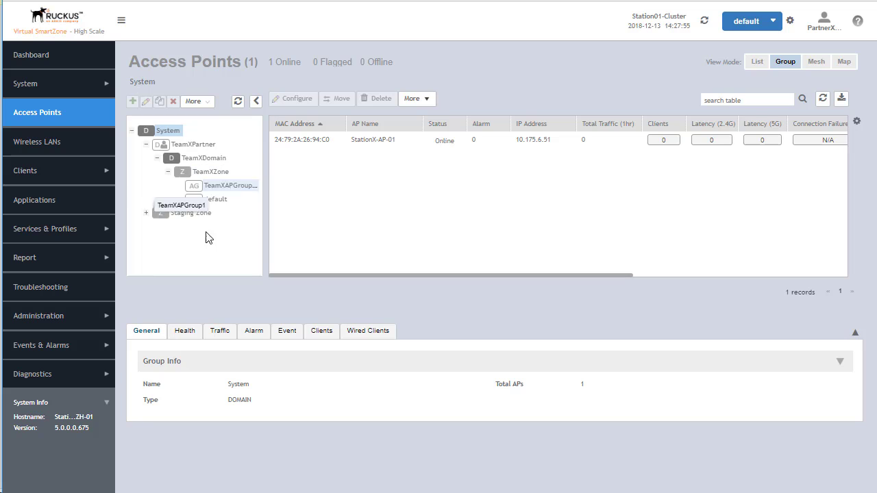
click(226, 185)
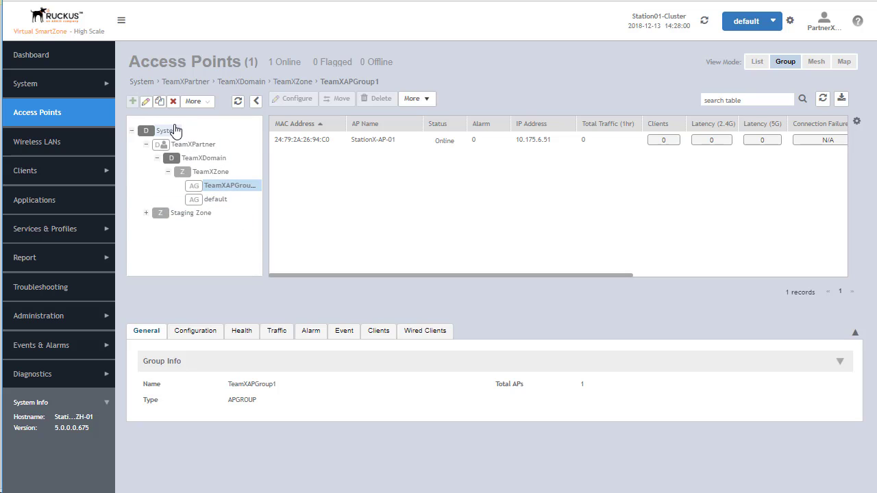
click(145, 103)
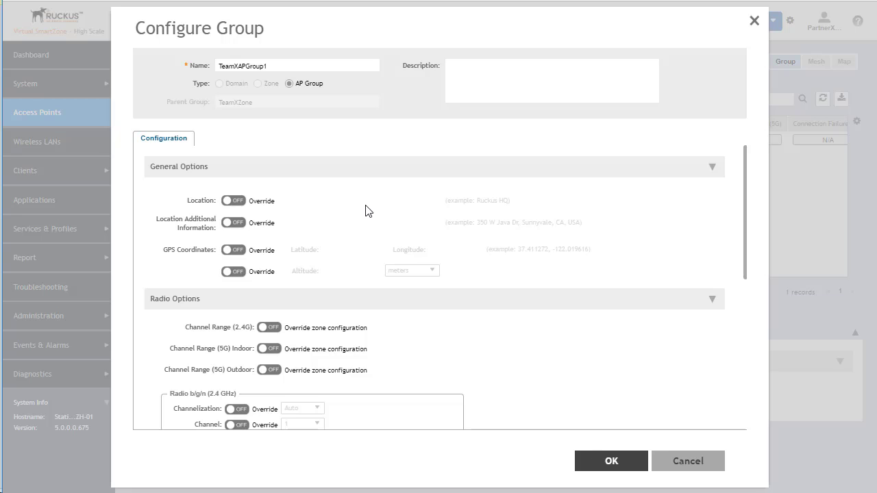
Override the WLAN group with Lobby on both the 2.4 GHz and 5 GHz radios of TeamXAPGroup1, and save the group.
scroll(365, 213, down, 2)
scroll(384, 288, down, 7)
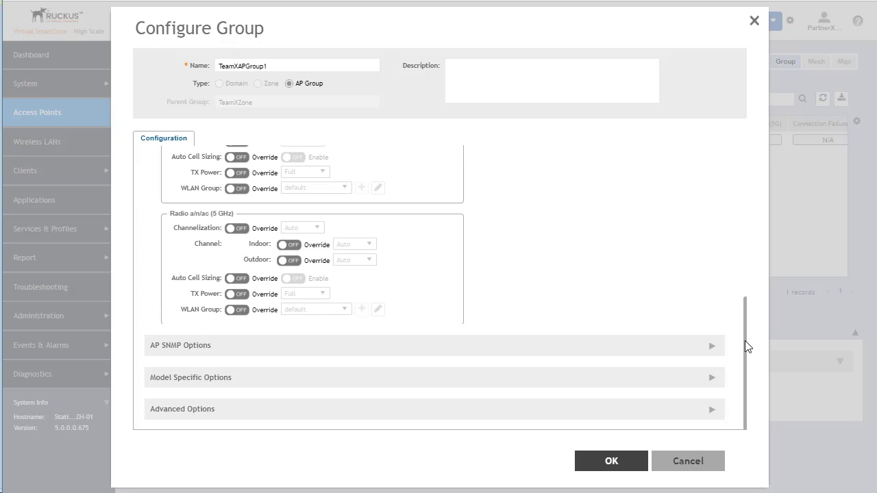
drag(745, 343, 746, 301)
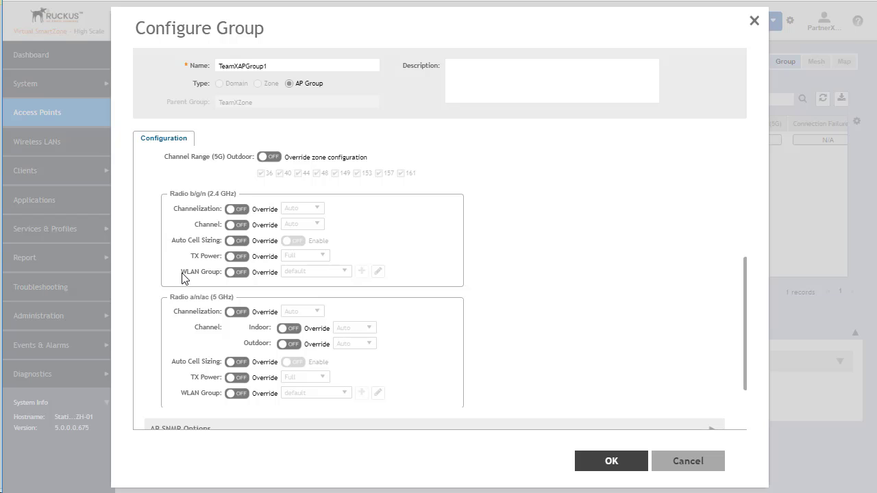
click(238, 273)
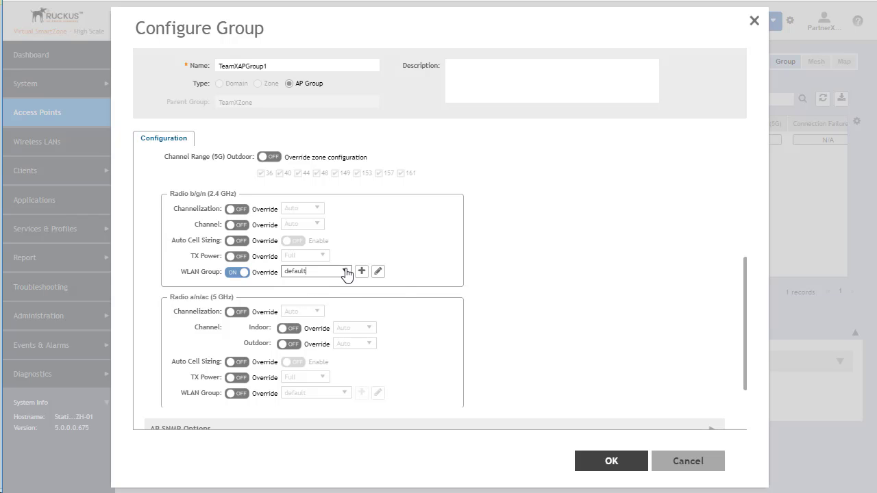
click(344, 274)
click(296, 320)
click(236, 396)
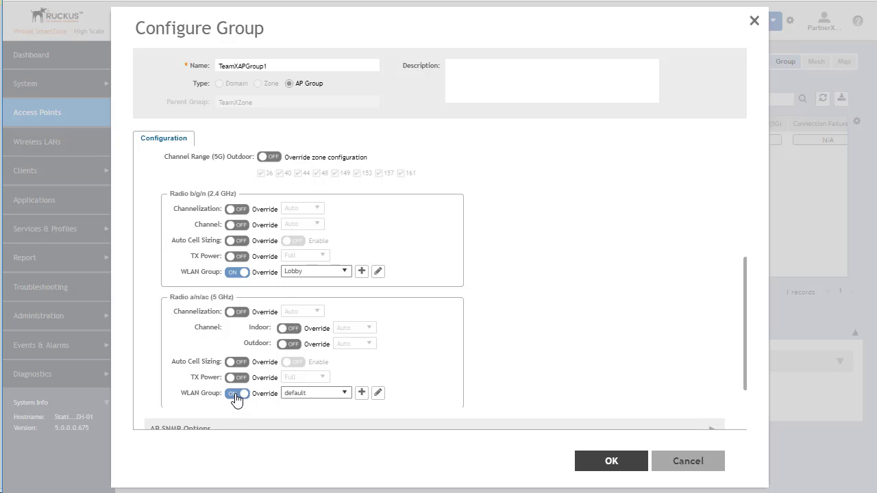
click(345, 396)
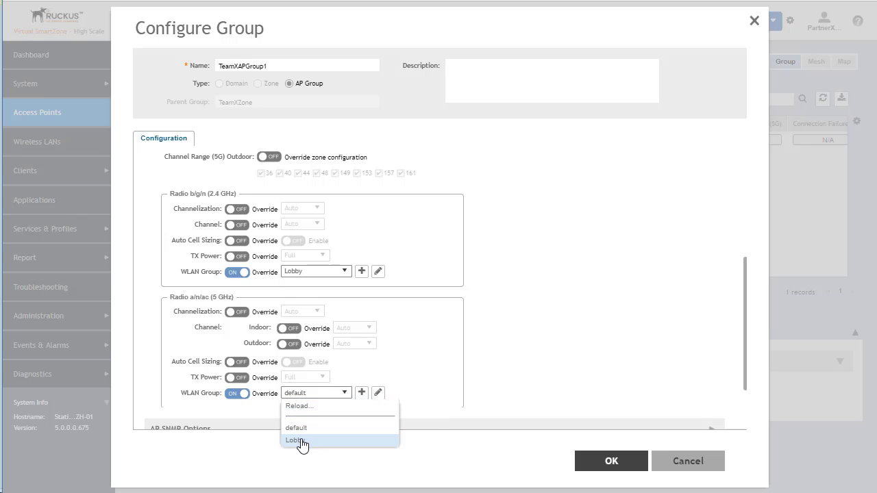
click(302, 439)
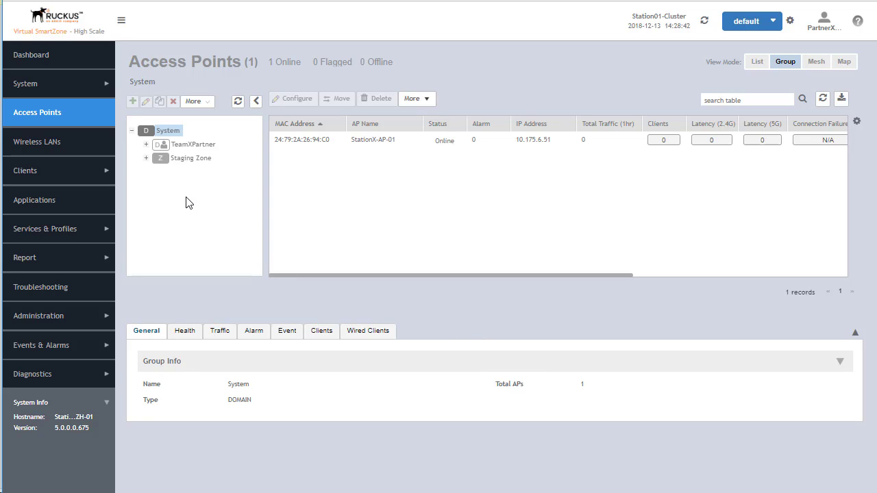
Examine the WLAN group settings of both radios in TeamXAPGroup1's configuration details.
click(146, 144)
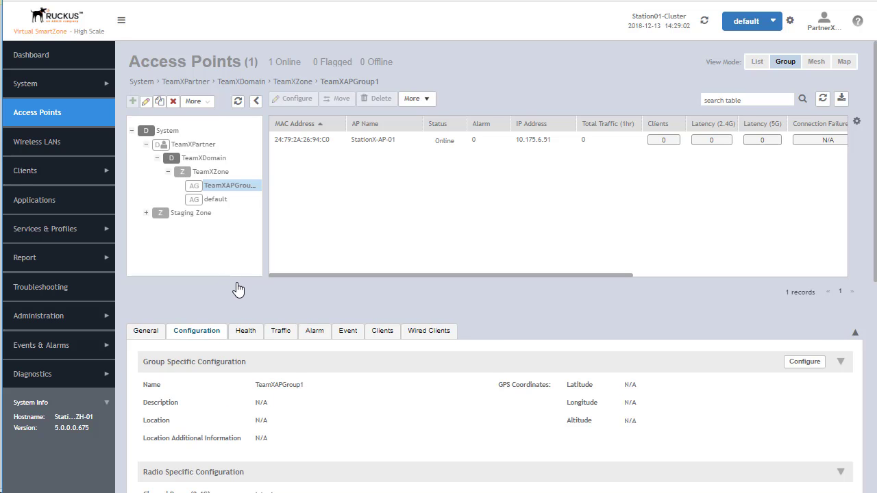
scroll(248, 301, down, 2)
scroll(253, 304, down, 2)
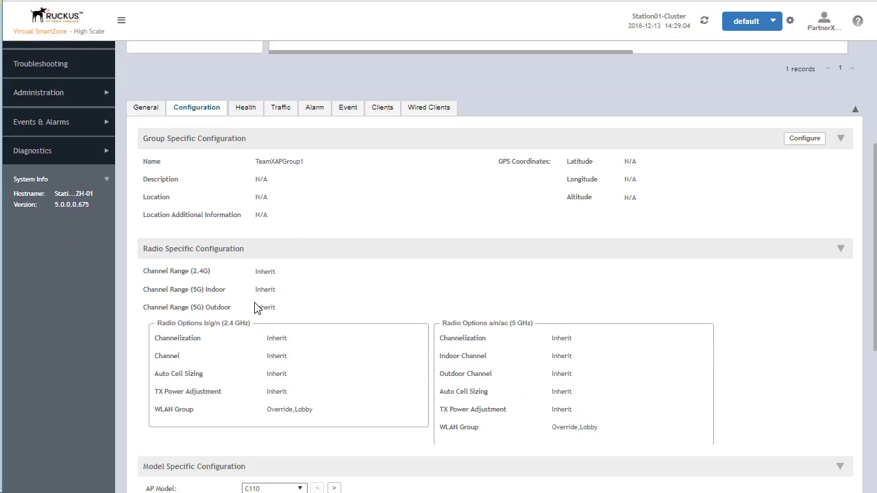
scroll(248, 296, down, 1)
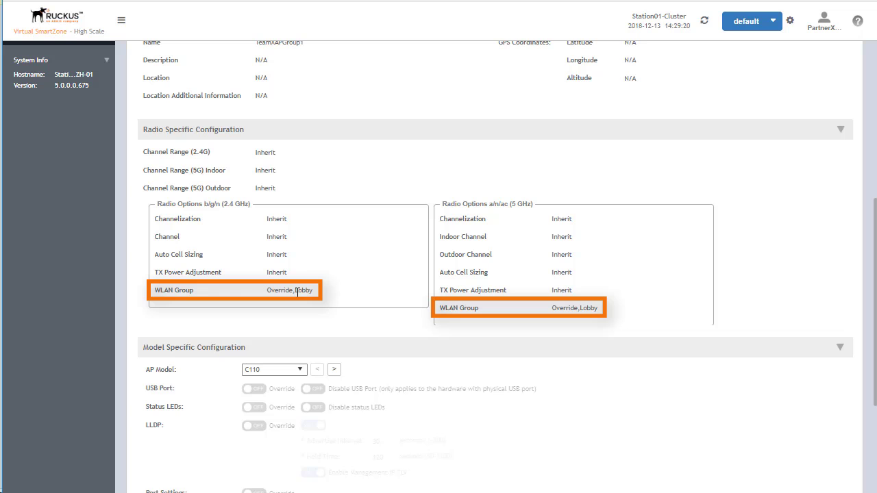
scroll(343, 336, up, 5)
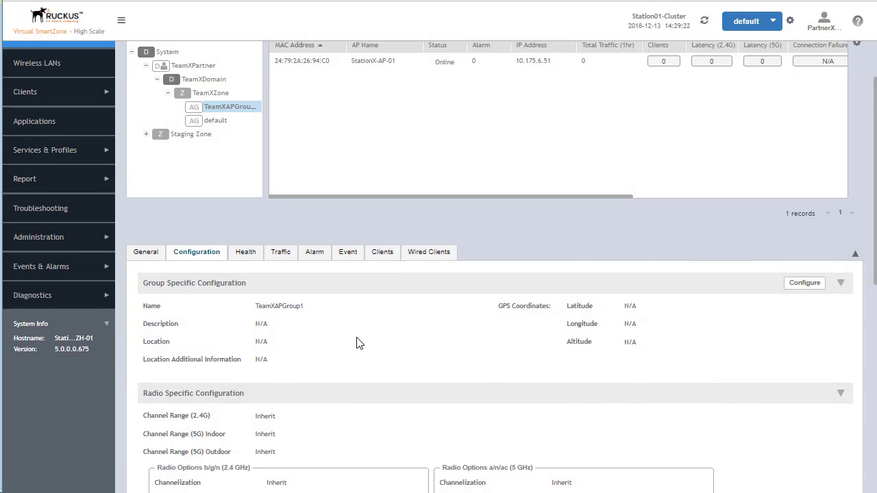
scroll(360, 342, up, 1)
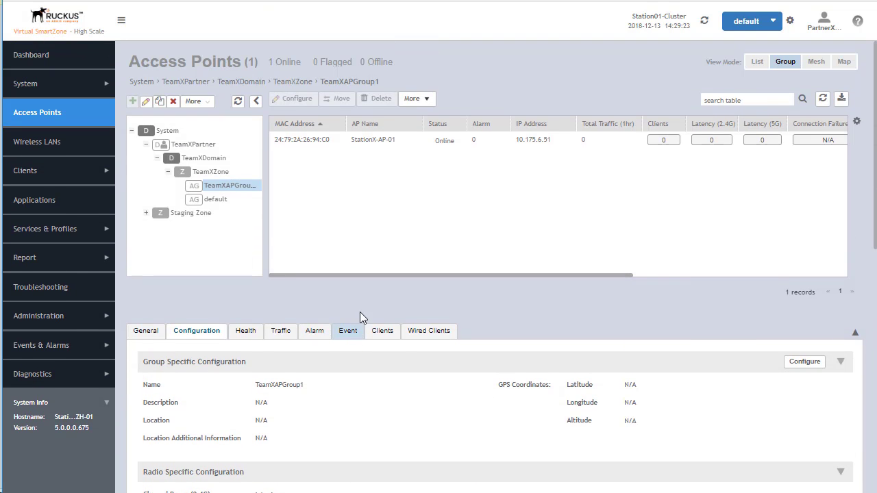
Examine the general details of StationX-AP-01 for its broadcast WLANs and the WLAN group of each radio.
click(328, 141)
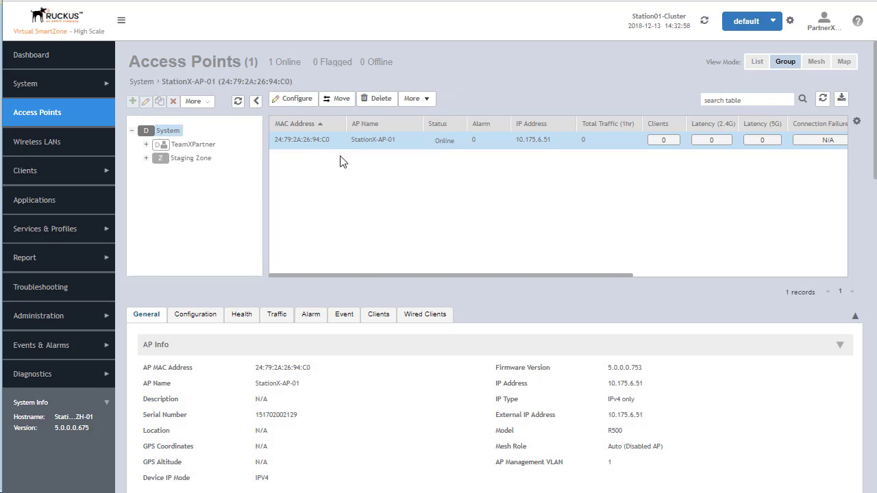
scroll(327, 184, down, 6)
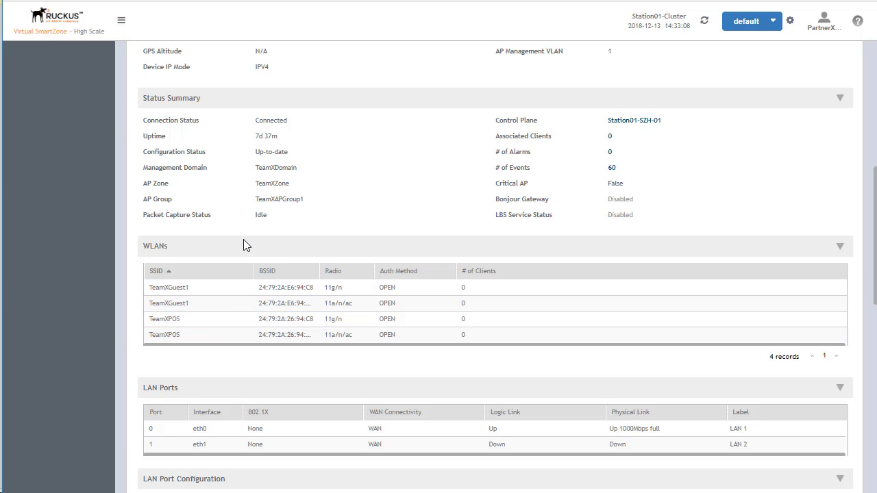
scroll(247, 253, down, 6)
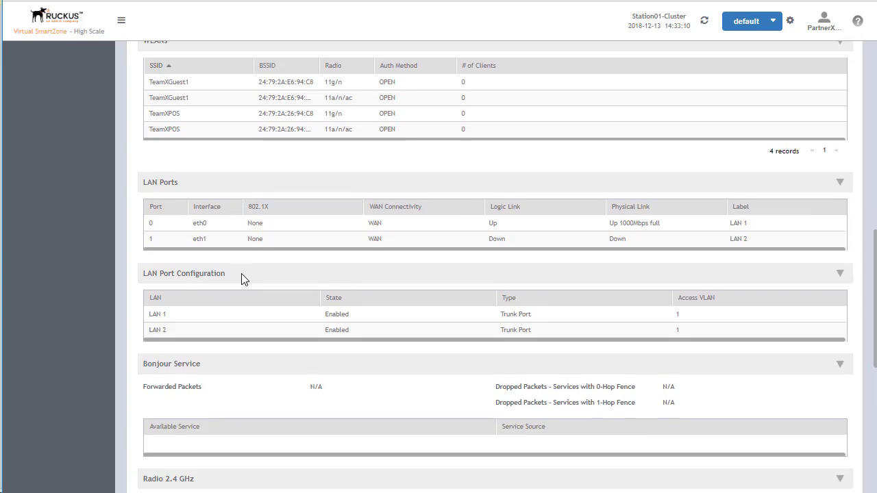
scroll(253, 305, down, 1)
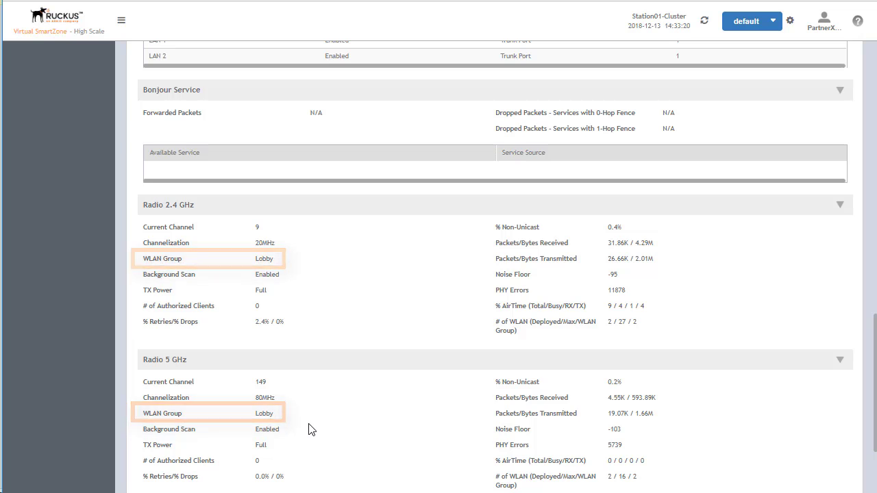
scroll(310, 429, up, 4)
scroll(315, 432, up, 9)
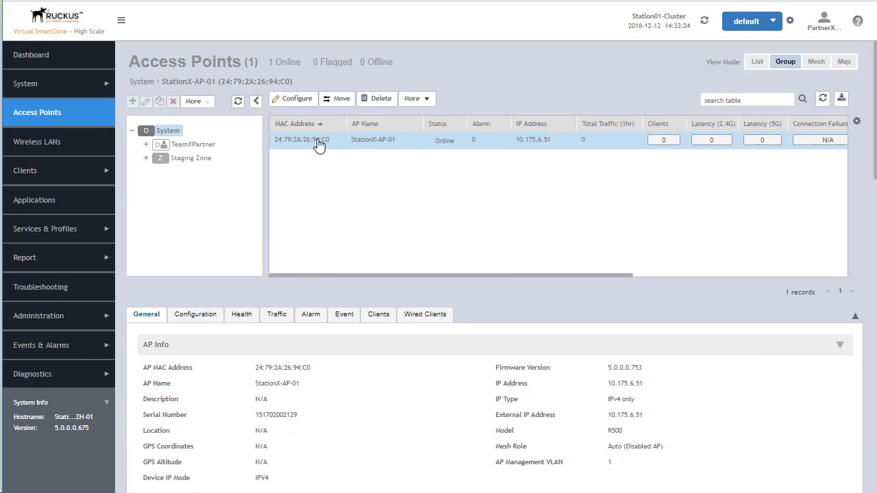
Open the configuration of the StationX-AP-01 access point in TeamXAPGroup1.
click(146, 144)
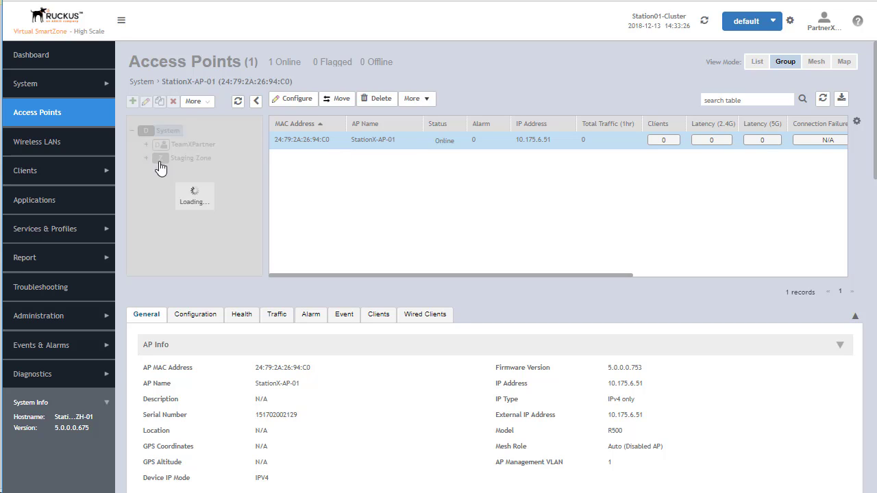
click(167, 172)
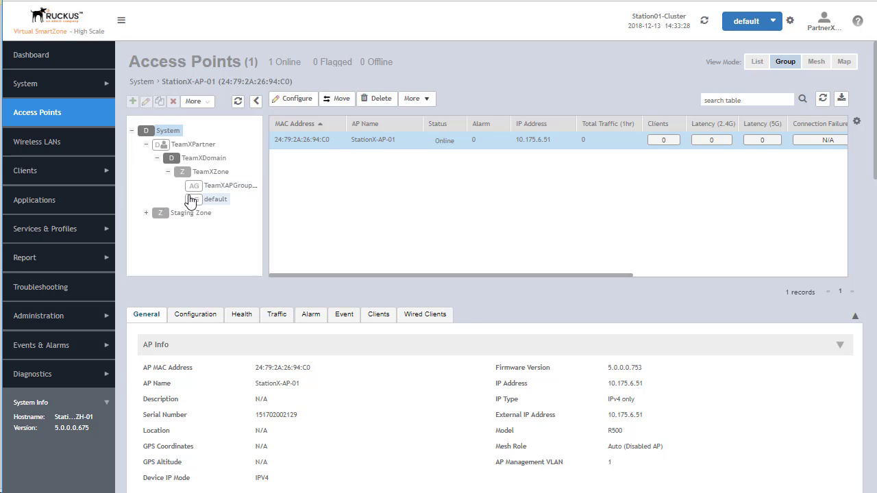
click(220, 188)
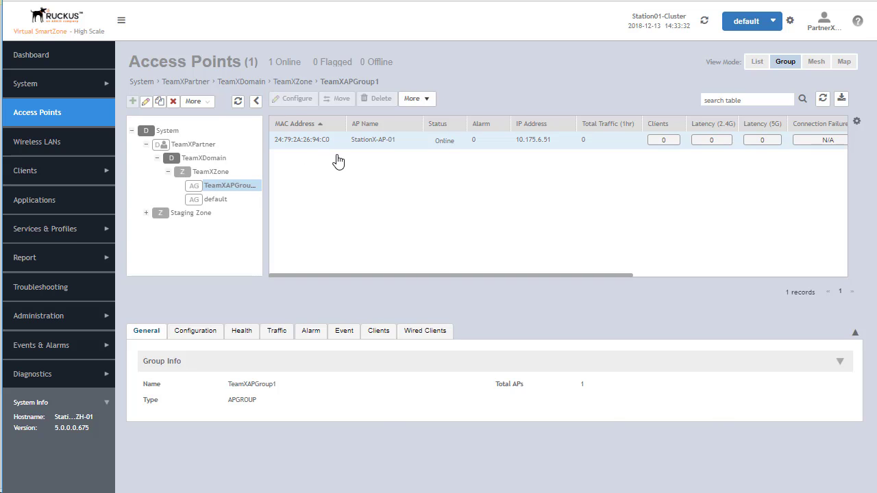
click(319, 140)
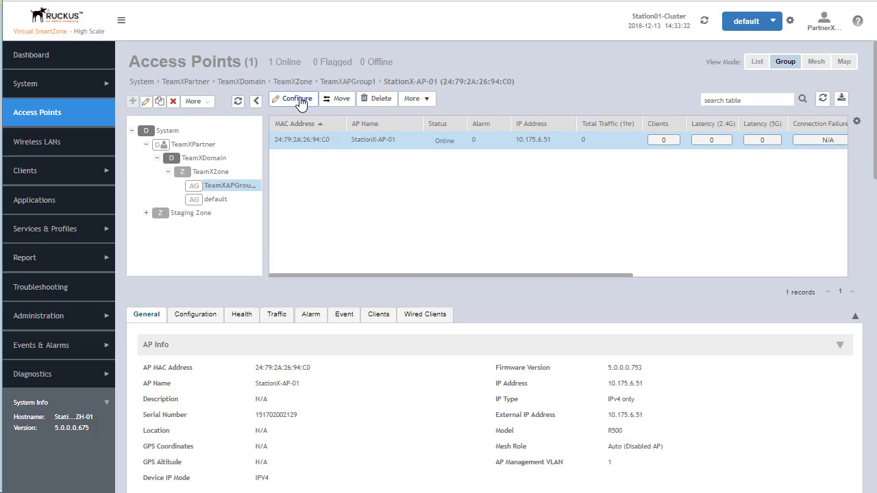
click(299, 101)
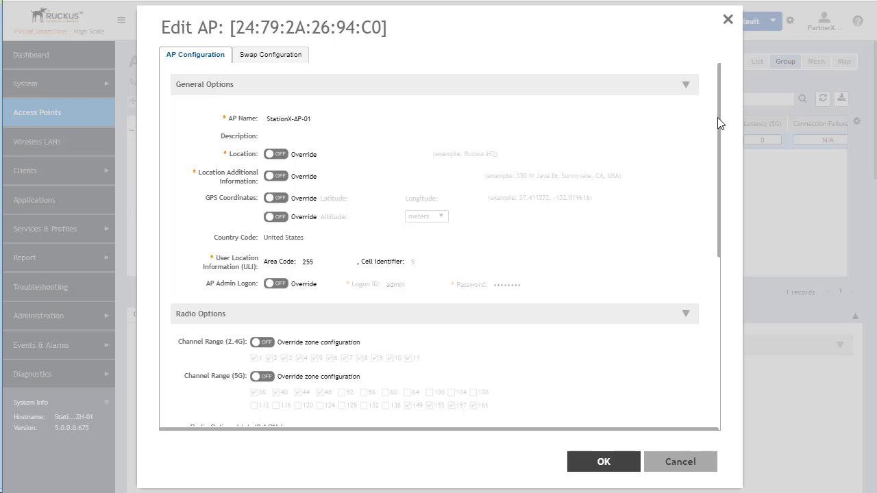
Override the WLAN group with default on both the 2.4 GHz and 5 GHz radios of StationX-AP-01, and save the access point.
drag(718, 117, 720, 270)
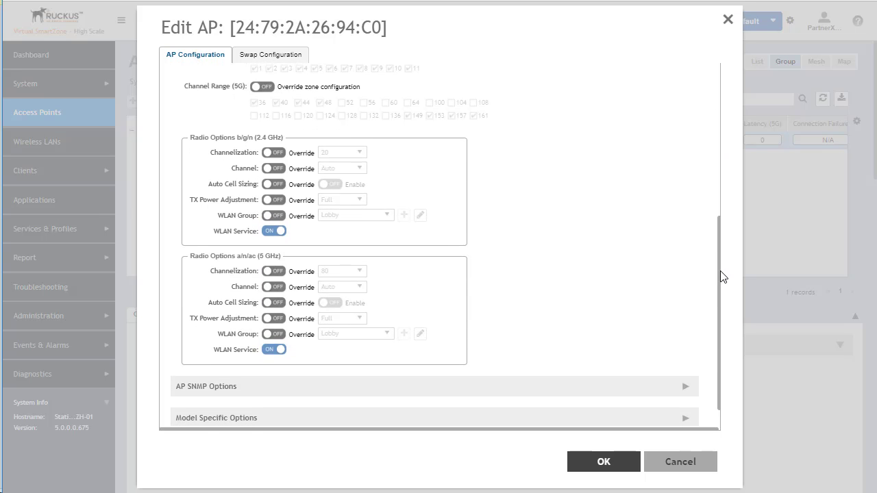
click(274, 215)
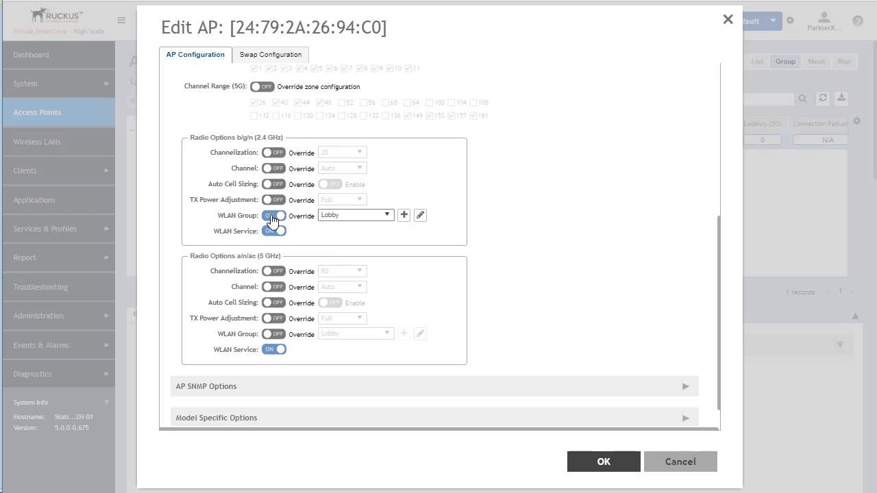
click(389, 217)
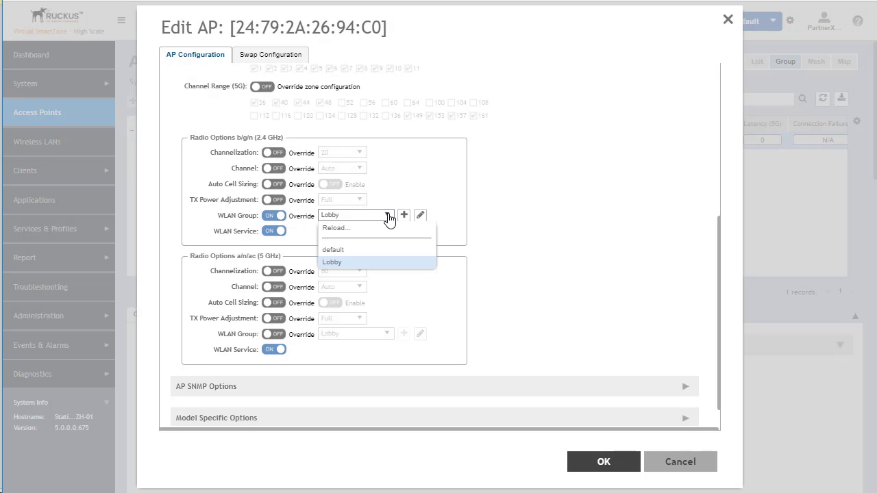
click(336, 250)
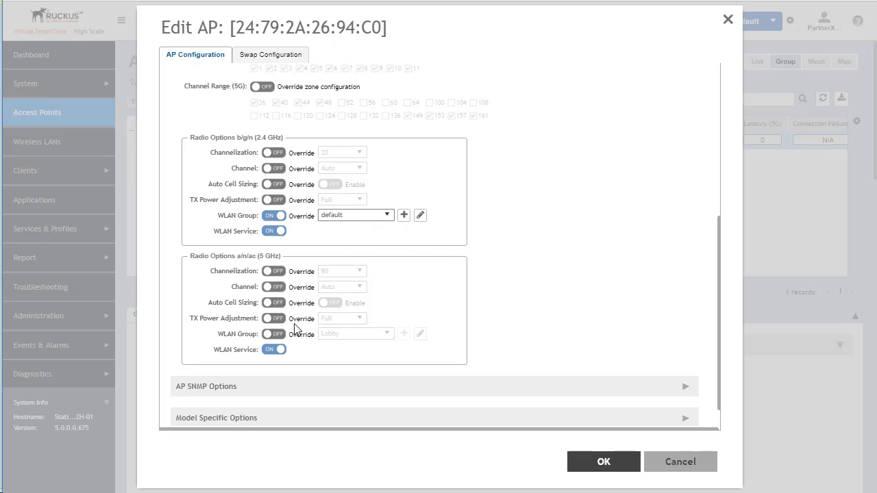
click(274, 333)
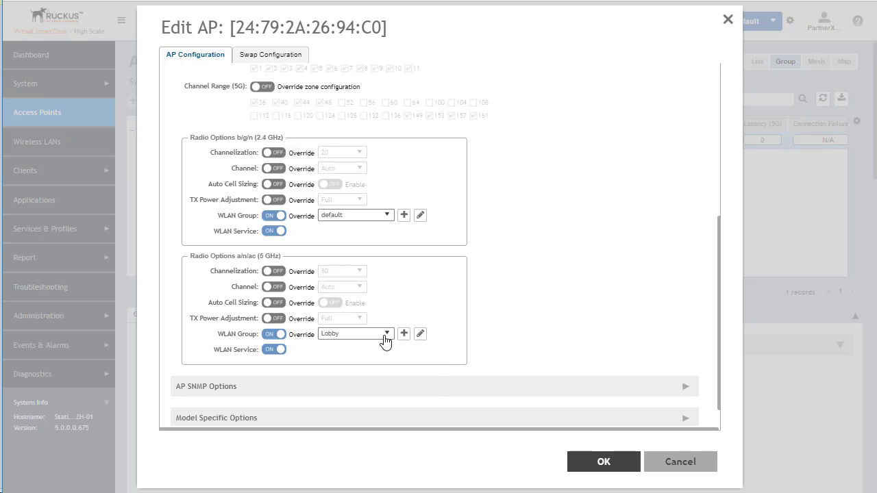
click(387, 335)
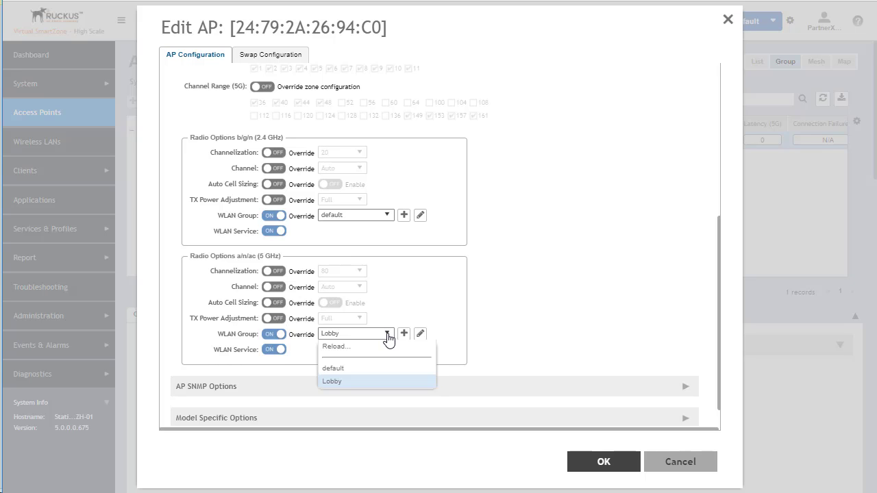
click(340, 370)
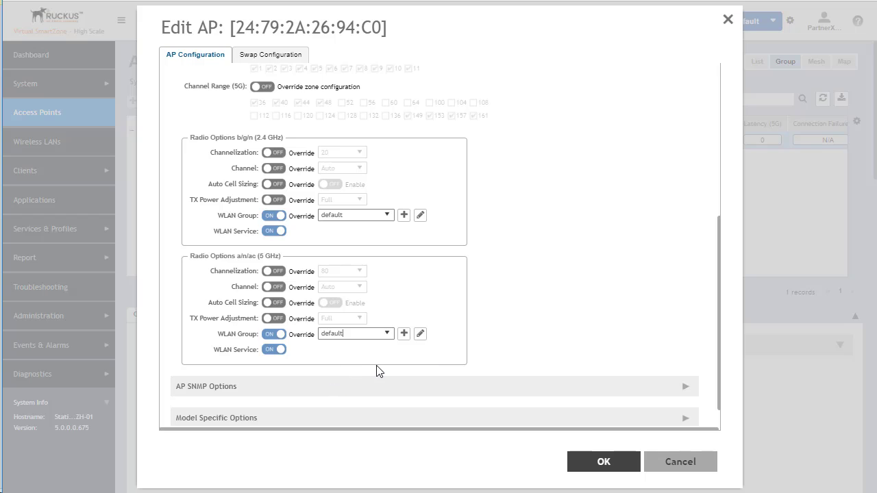
click(604, 462)
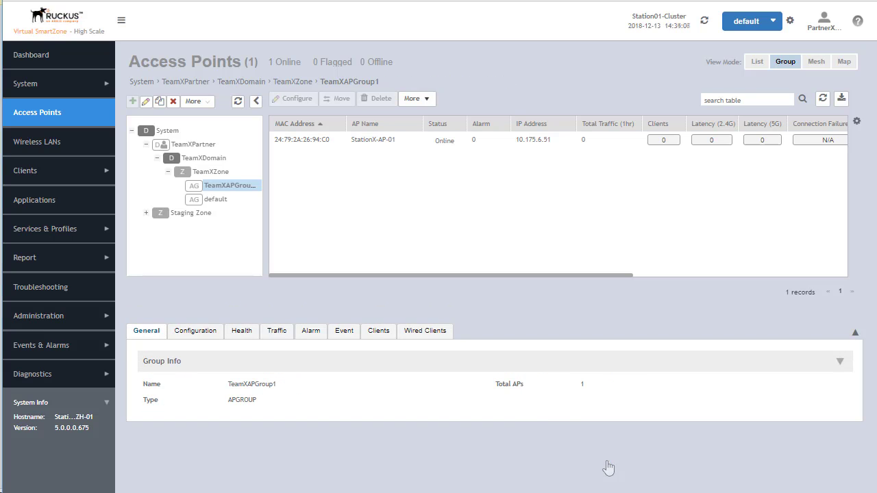
Examine the list of WLANs broadcast by StationX-AP-01 in its general details.
click(312, 141)
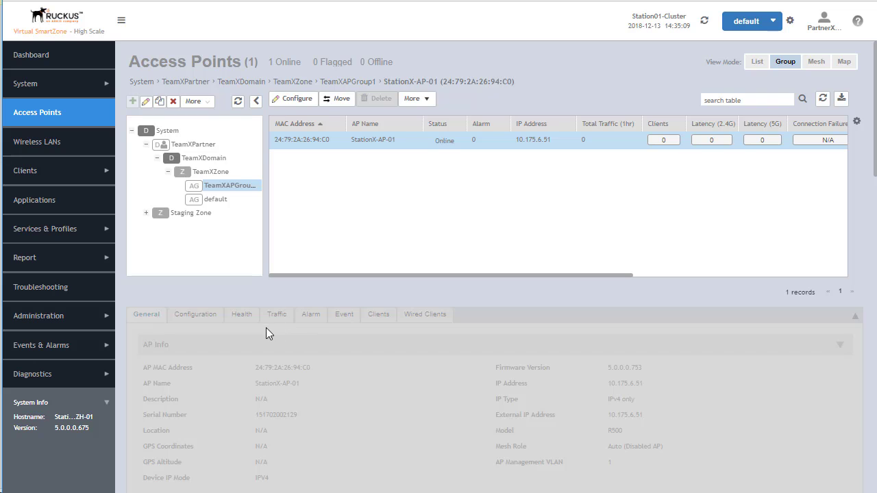
scroll(233, 351, down, 7)
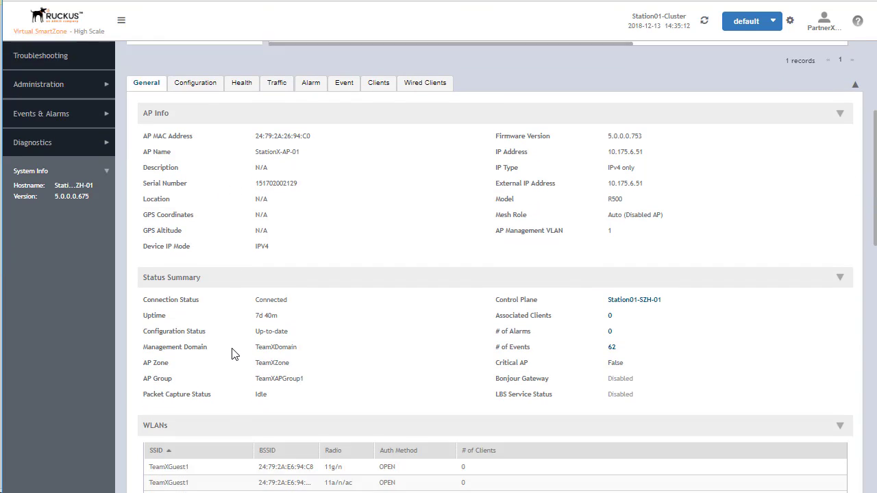
scroll(254, 342, down, 1)
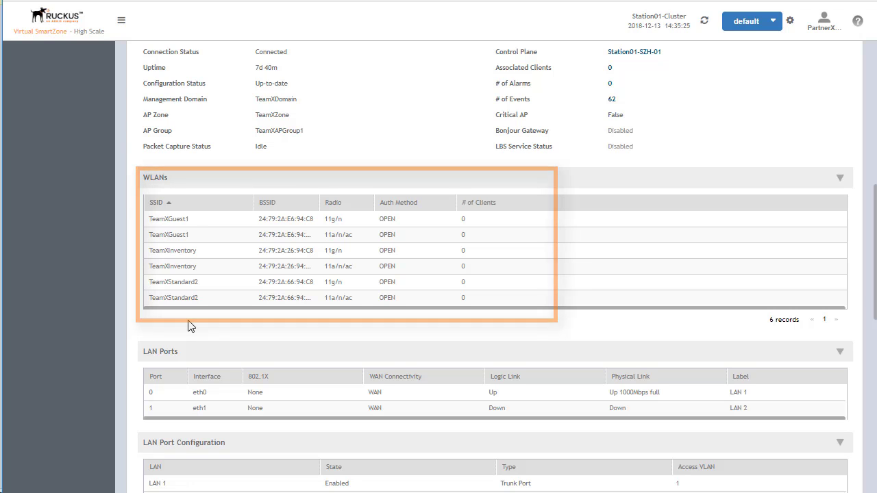
scroll(206, 334, up, 5)
scroll(219, 329, up, 3)
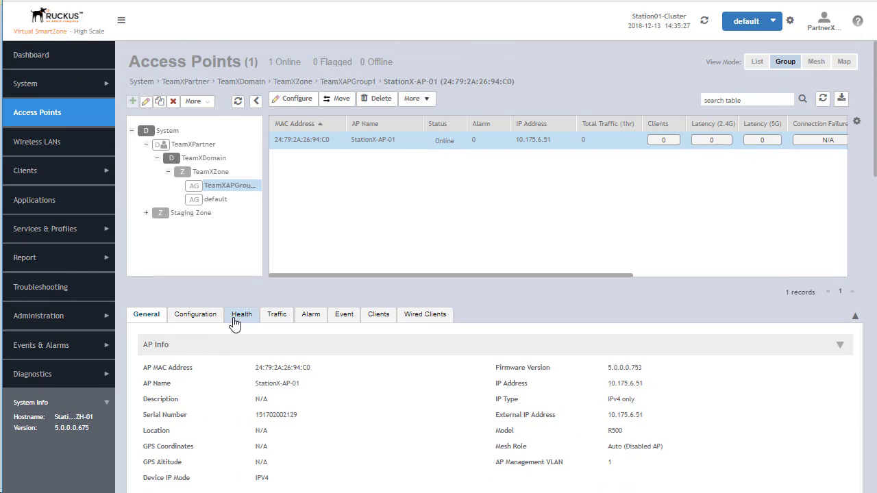
Compare the wireless LANs in TeamXZone's default and Lobby WLAN groups, and view the TeamXPOS details in the Lobby group.
click(46, 143)
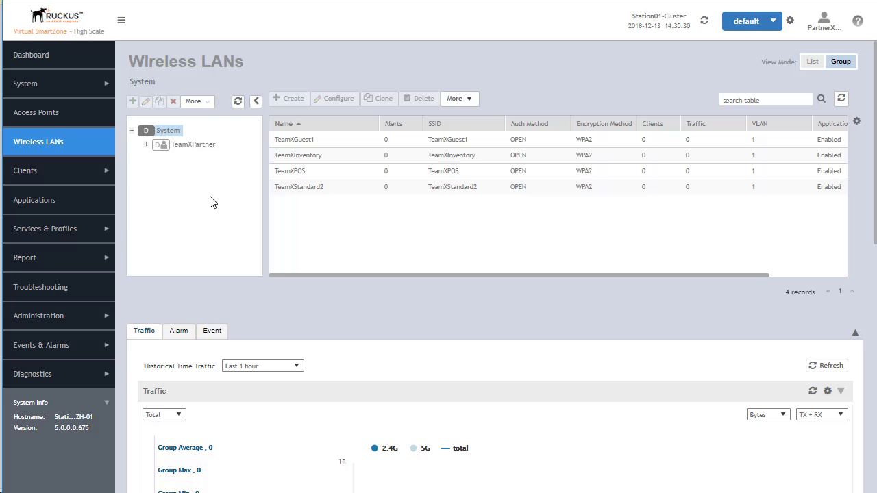
click(146, 144)
click(157, 158)
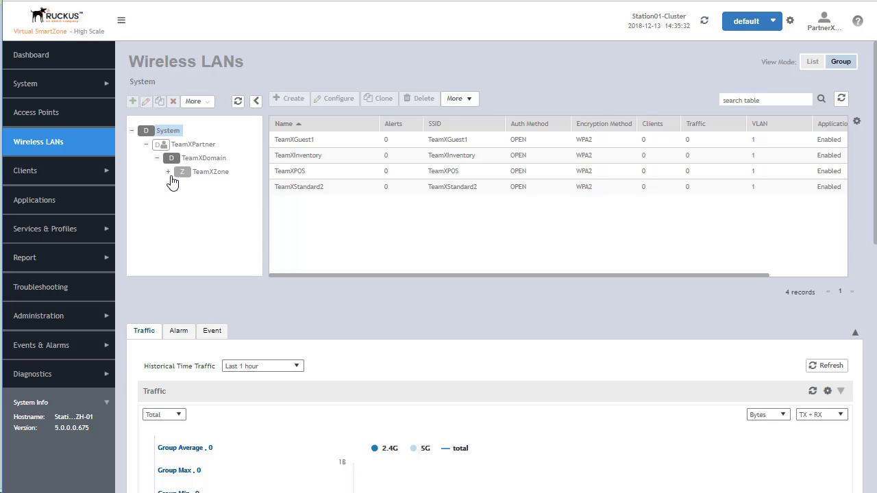
click(168, 171)
click(216, 201)
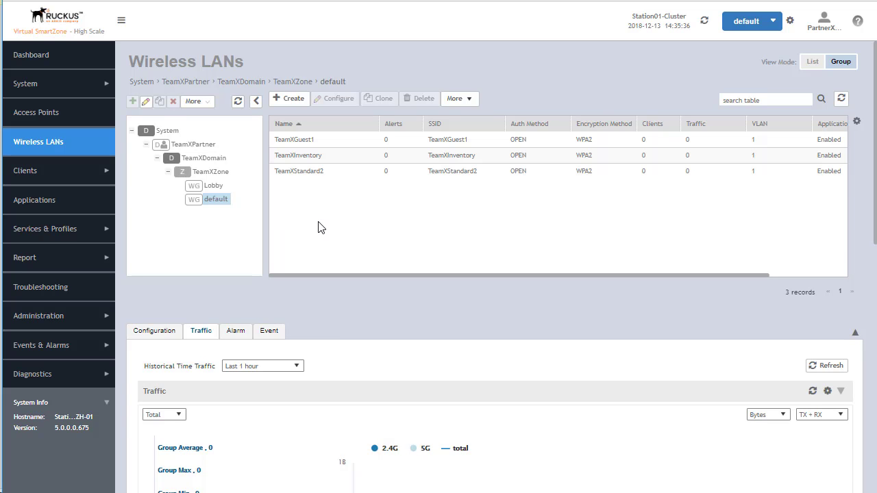
click(212, 186)
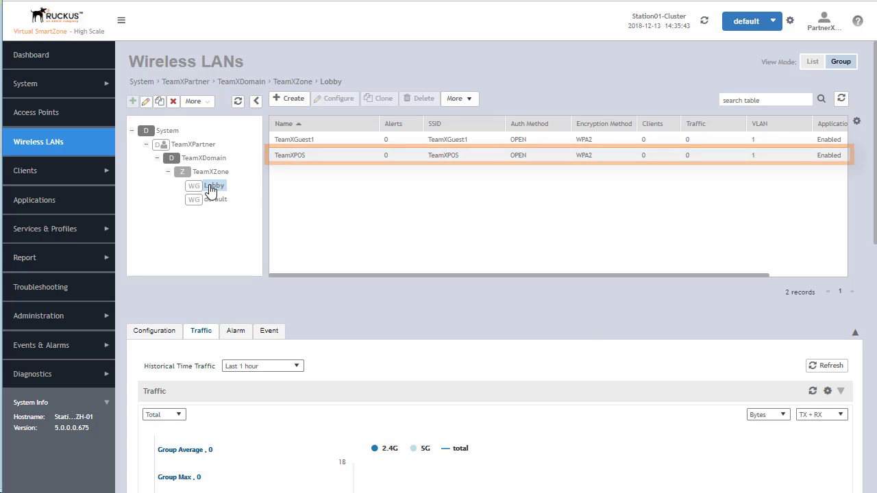
click(313, 160)
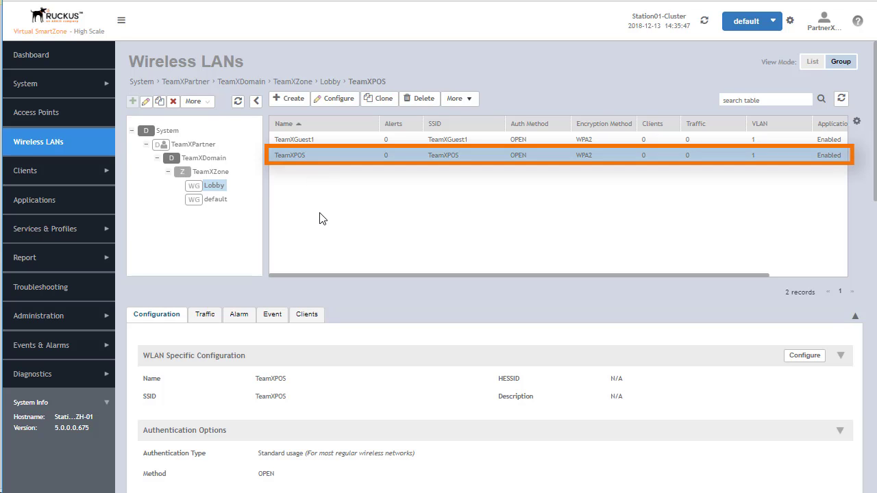
Return to the access points and examine the WLAN group of the 2.4 GHz and 5 GHz radios in StationX-AP-01's general details.
click(52, 120)
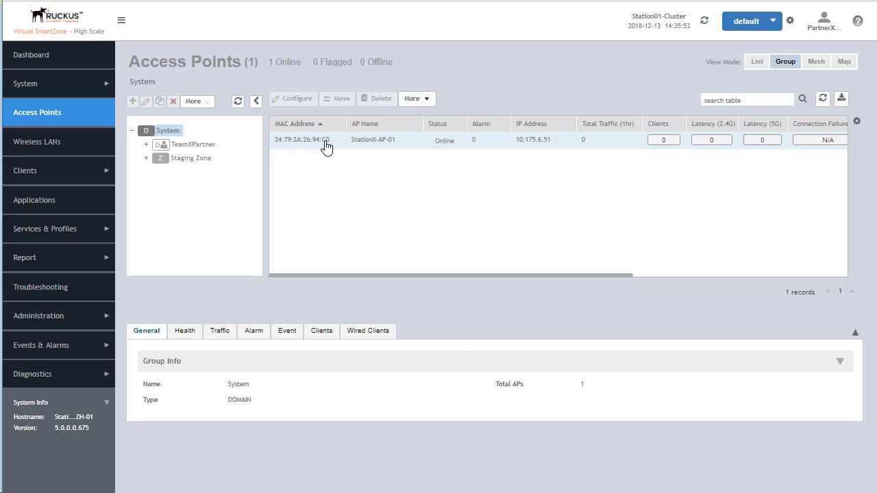
click(326, 146)
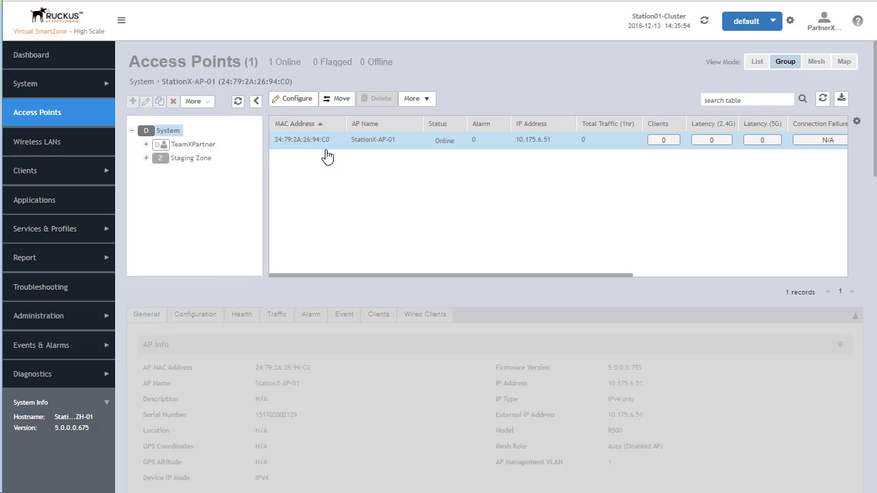
scroll(309, 356, down, 3)
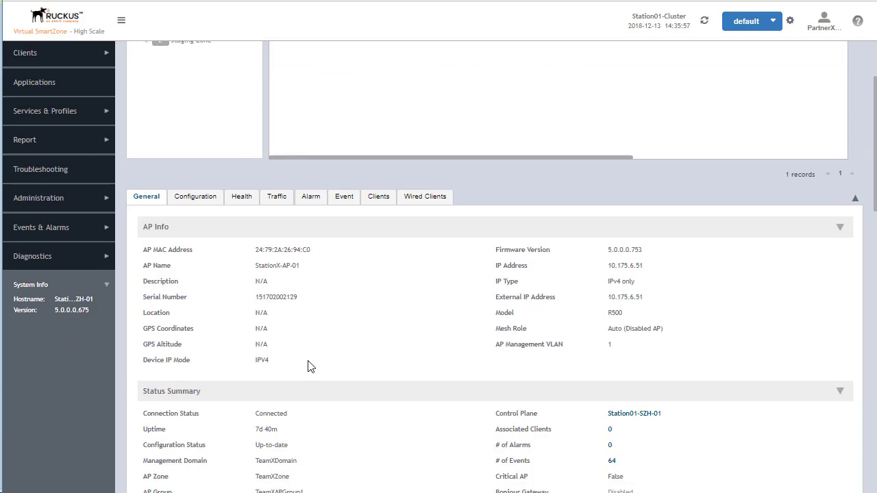
scroll(314, 360, down, 10)
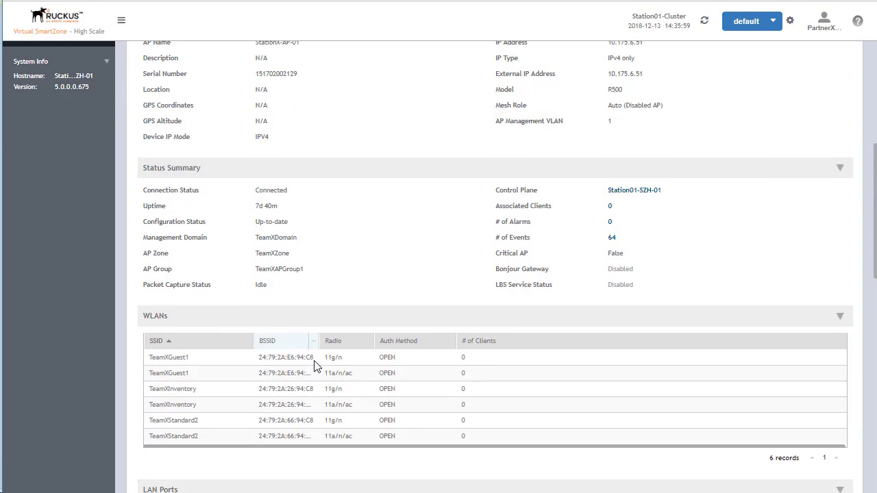
scroll(309, 370, down, 2)
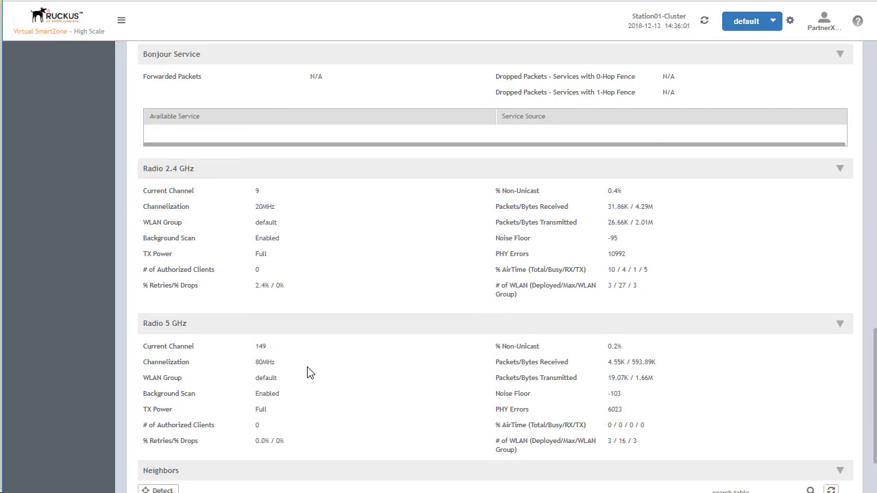
scroll(295, 360, down, 1)
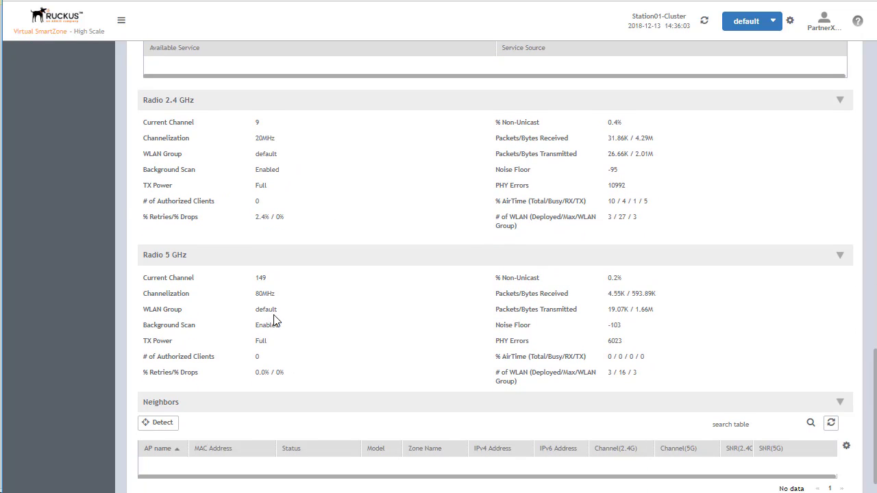
drag(280, 314, 256, 310)
scroll(345, 346, up, 15)
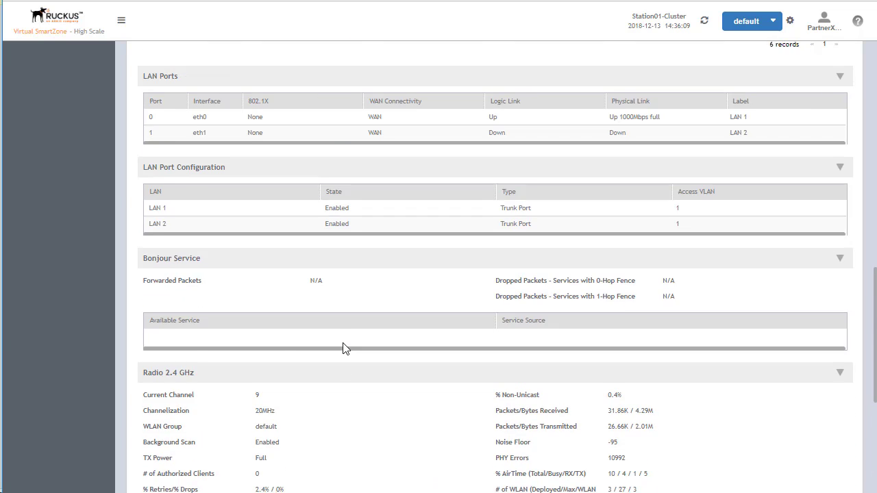